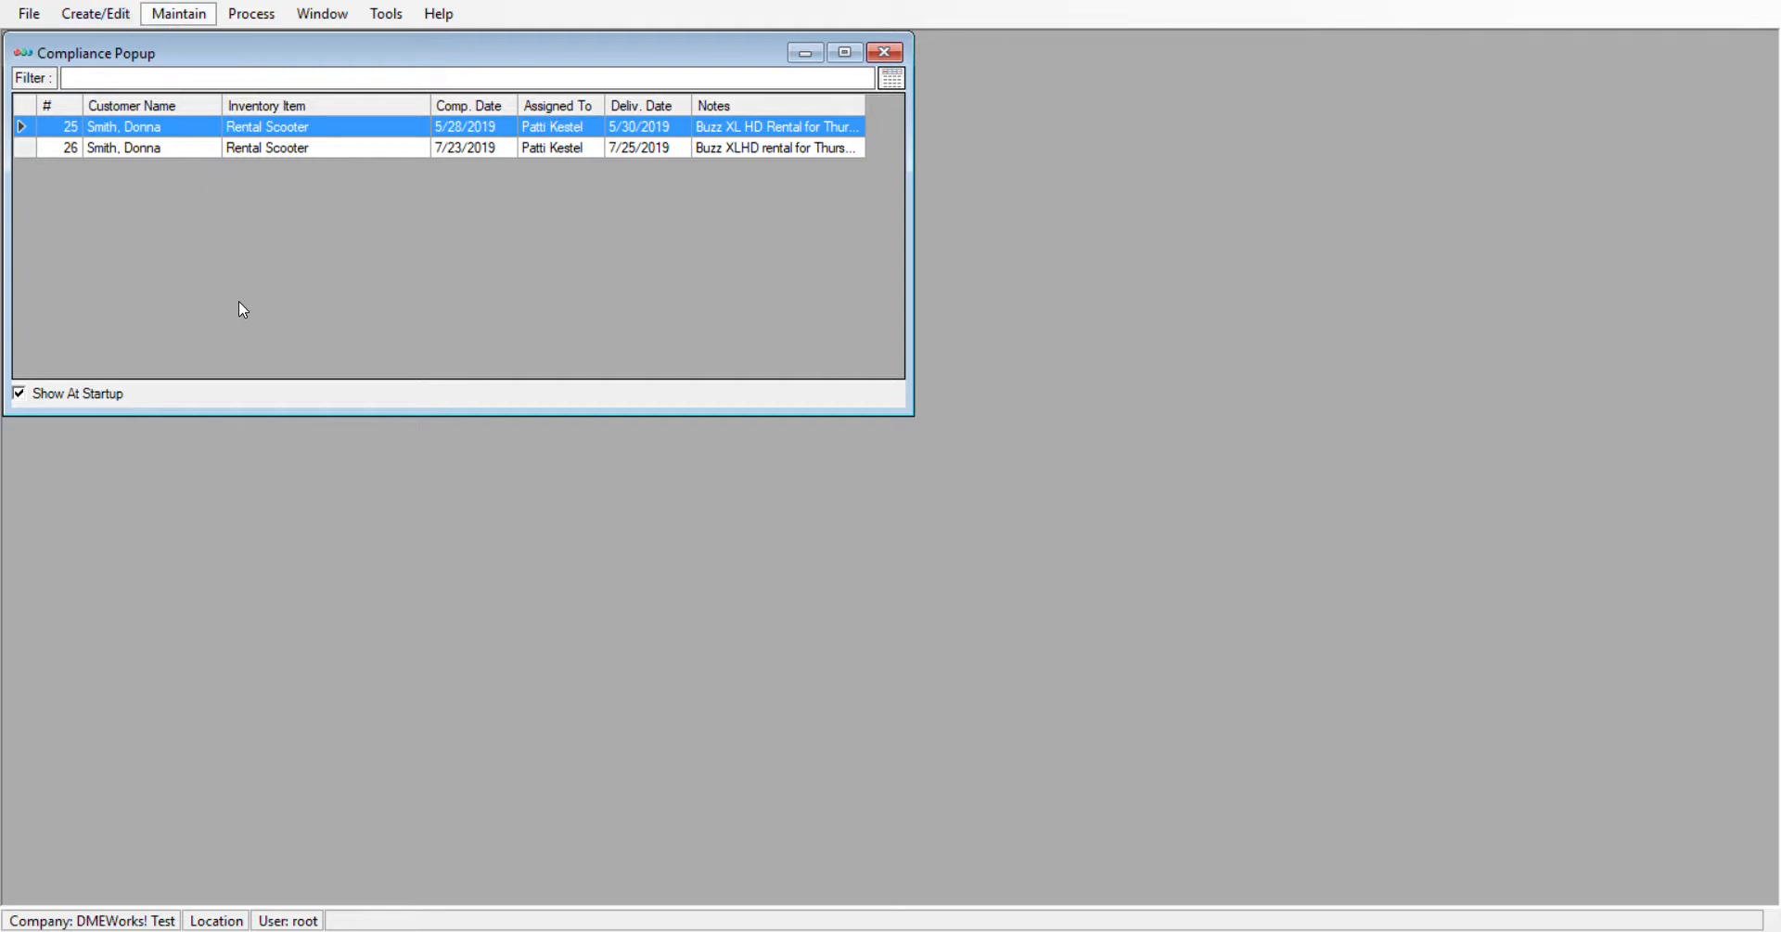
Open the inventory item 22 NF - Golden, examine its vendor and Retail pricing record, and close both forms
click(135, 126)
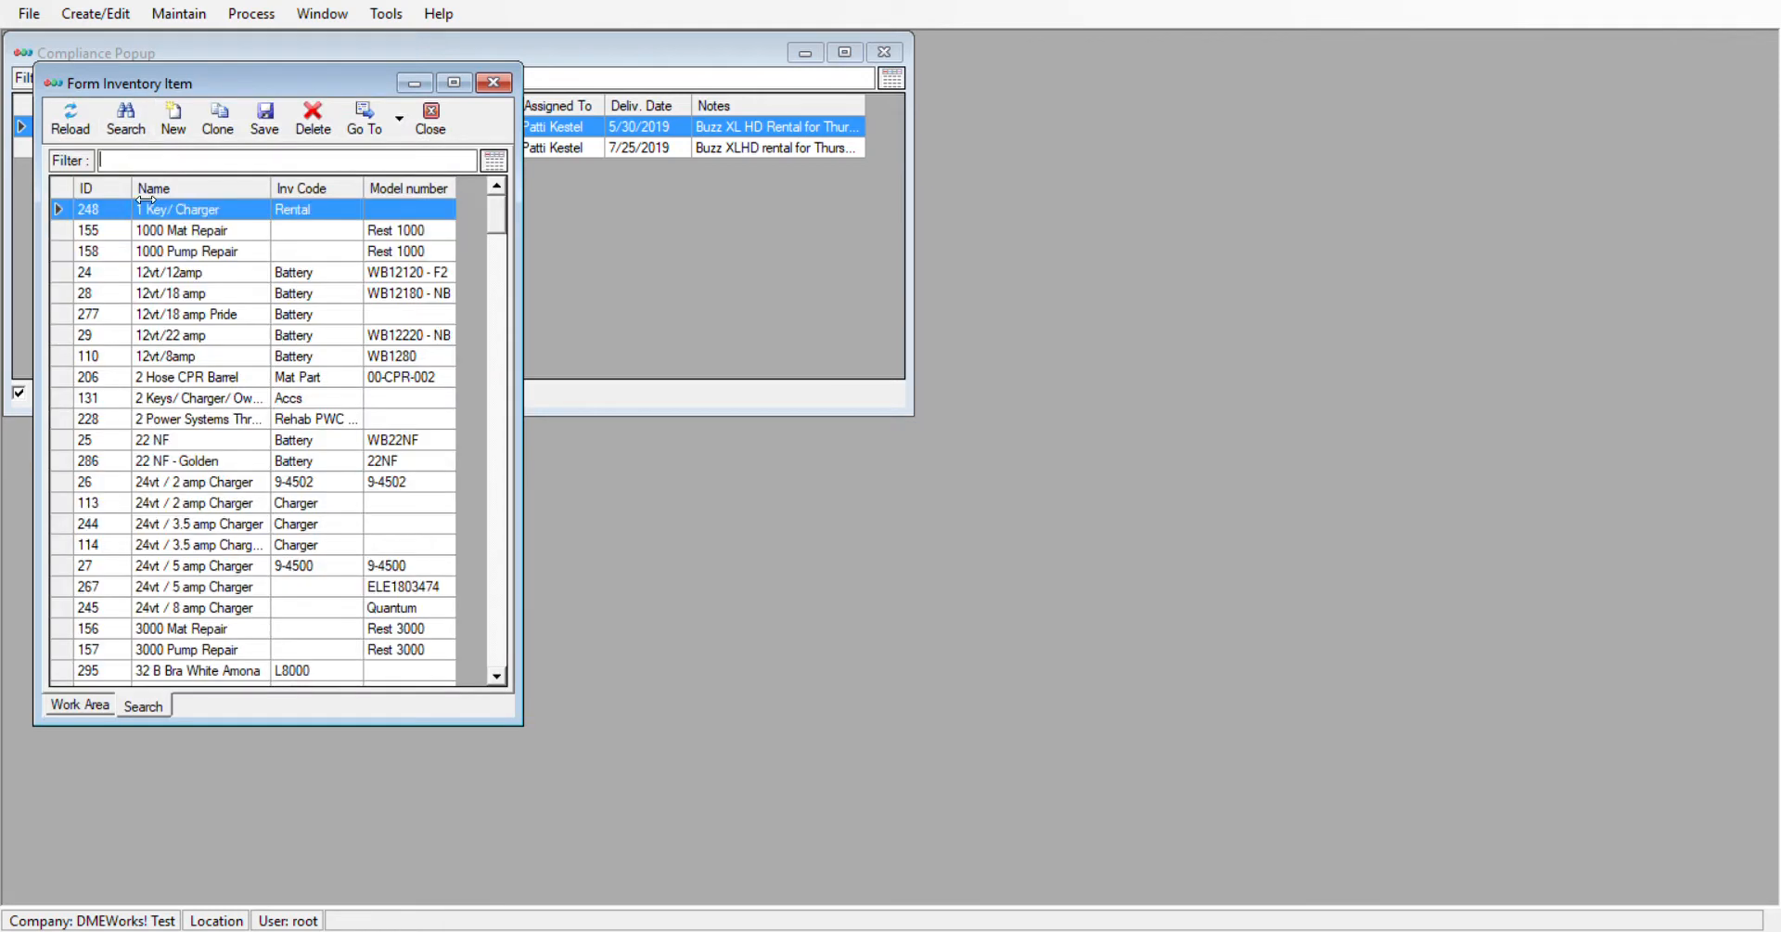
double_click(330, 462)
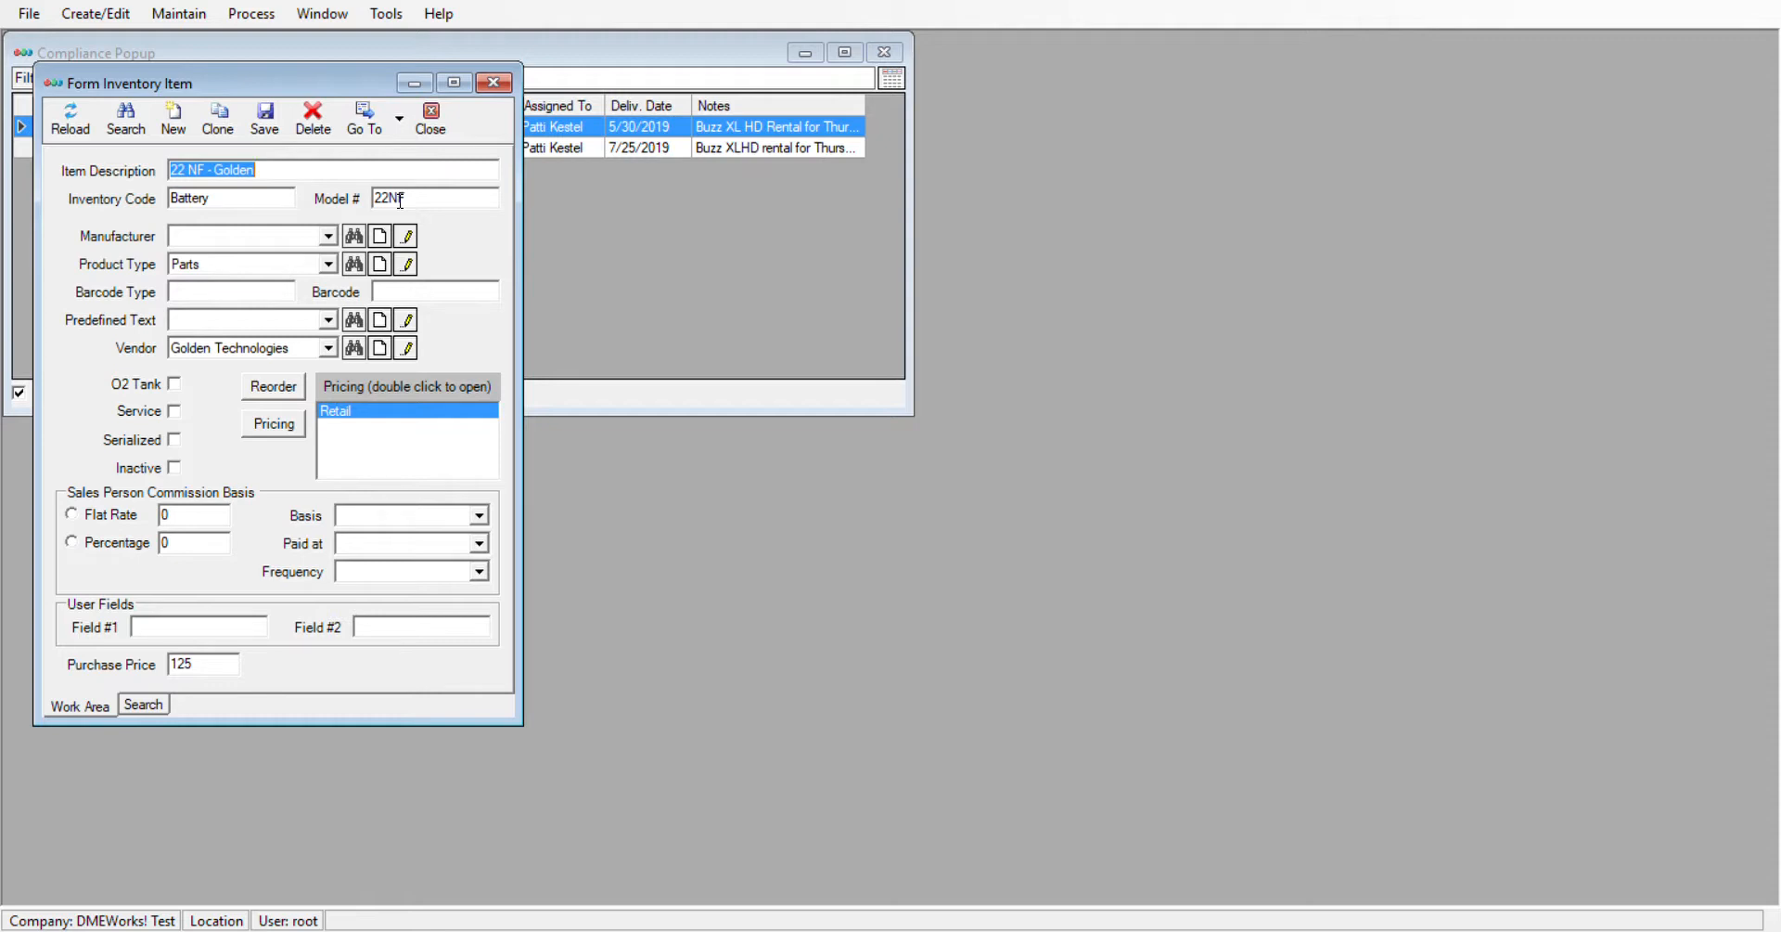
double_click(363, 415)
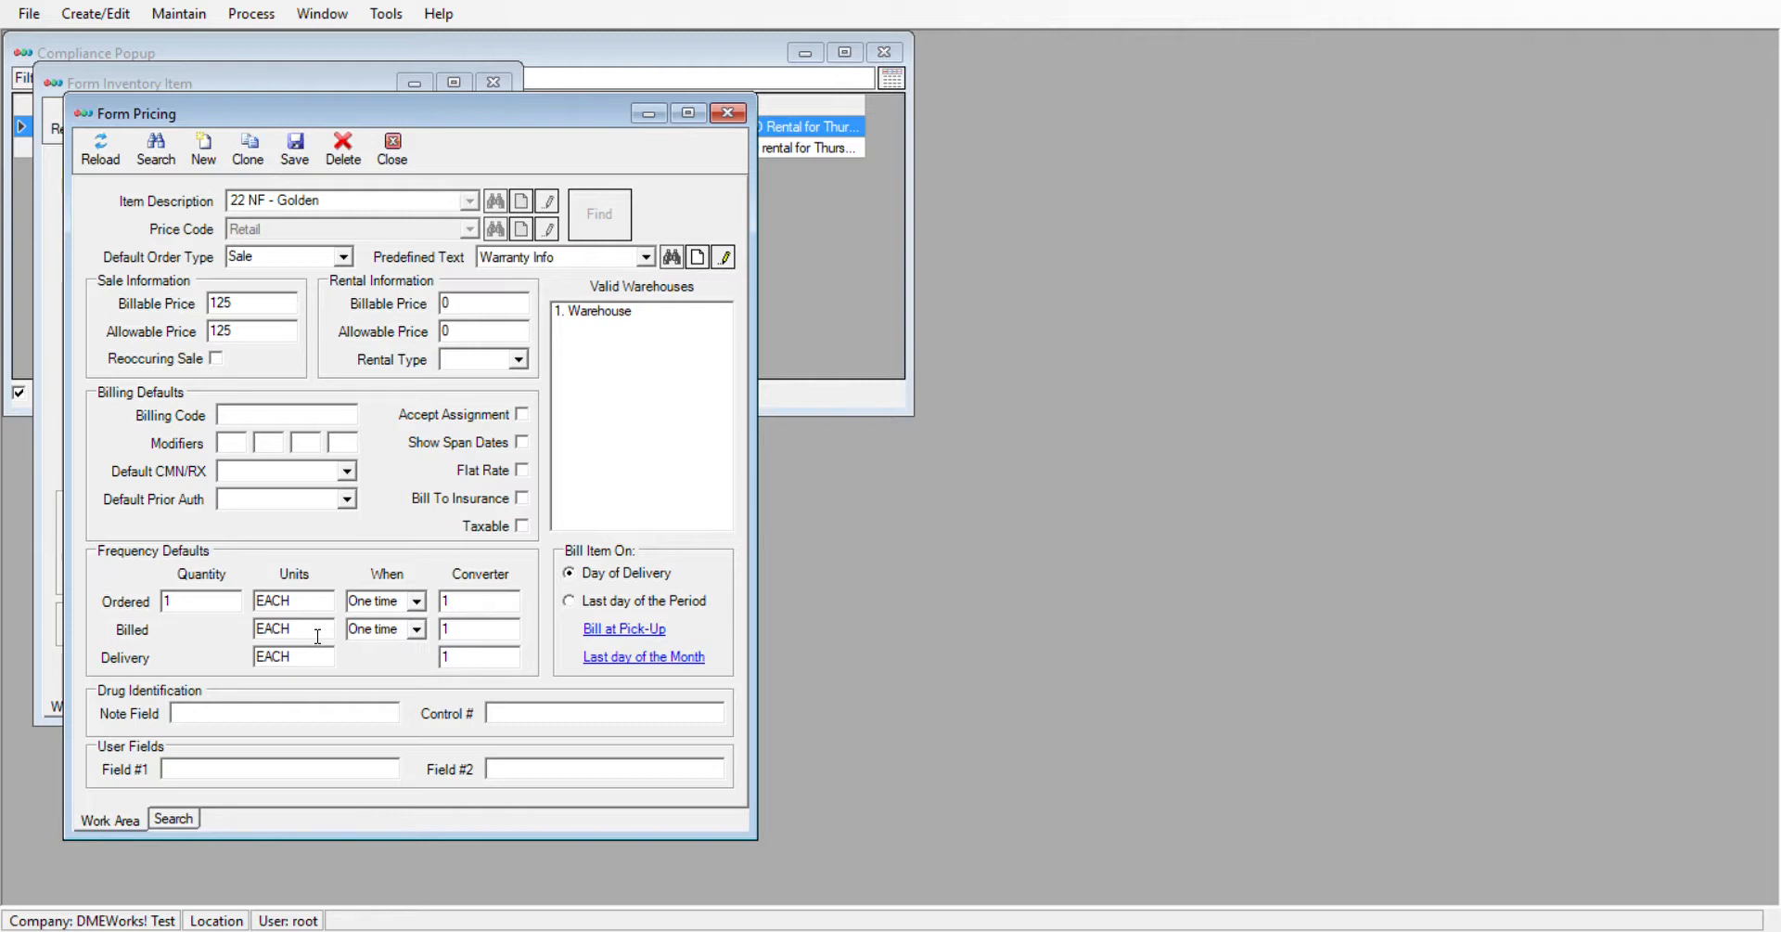
click(729, 114)
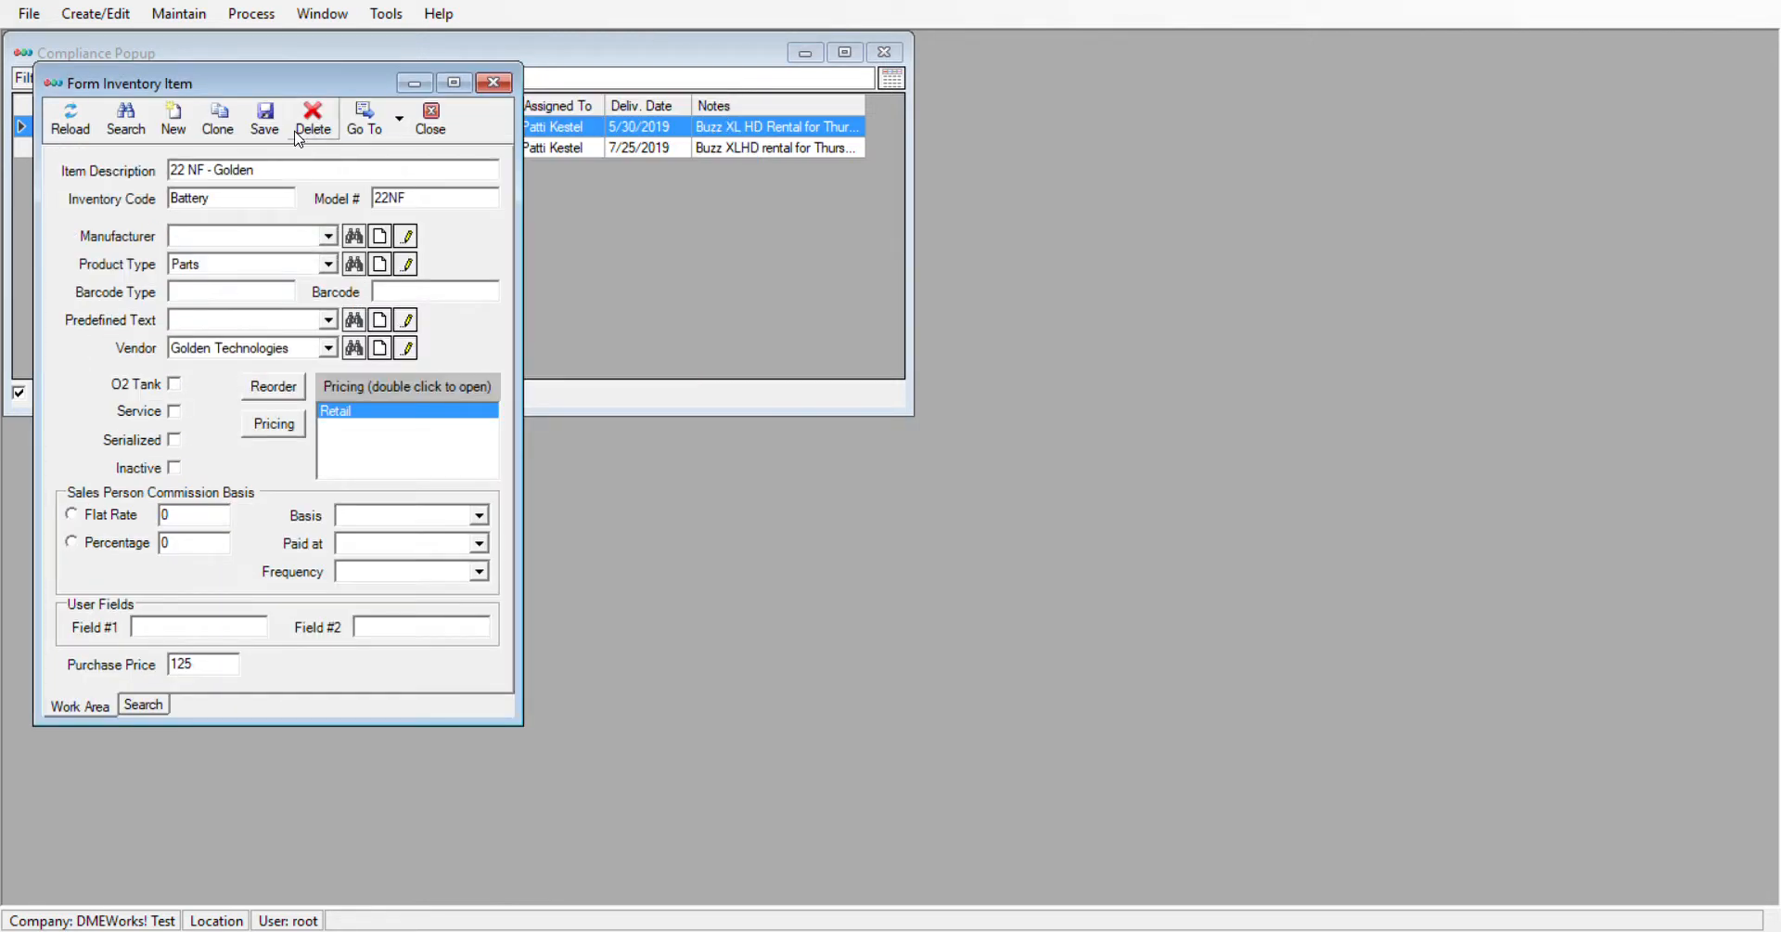
click(493, 83)
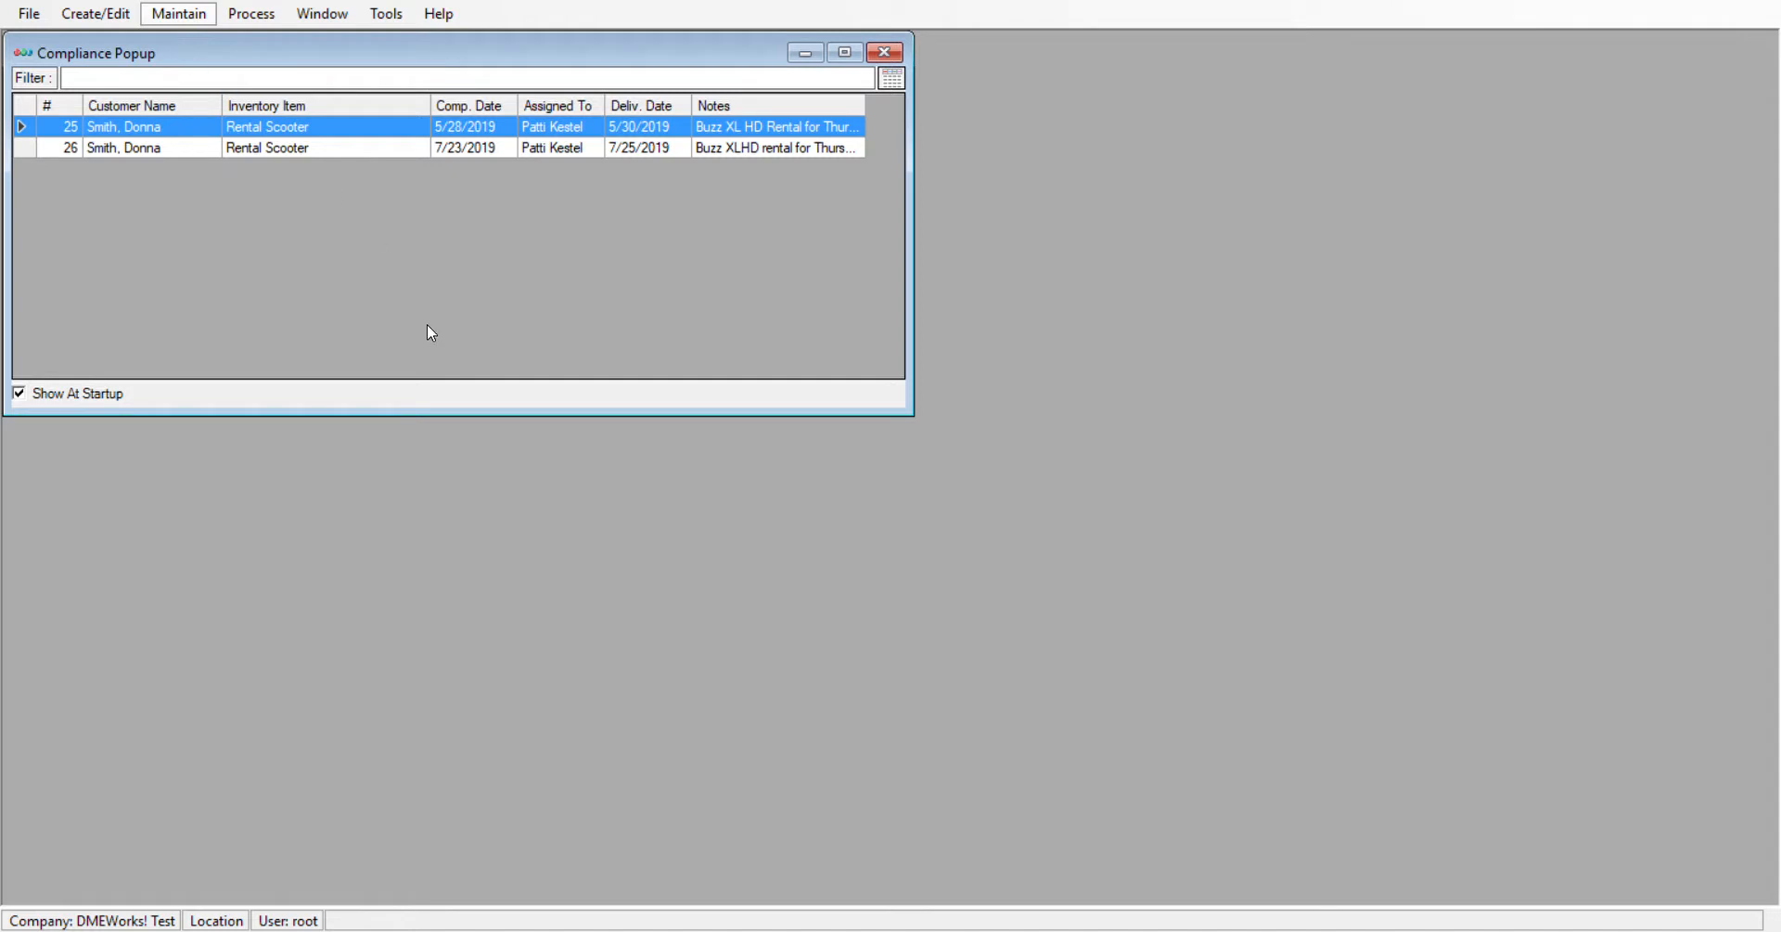
Enter Drop Ship as the name of a new shipping method and close the form without saving it
click(456, 458)
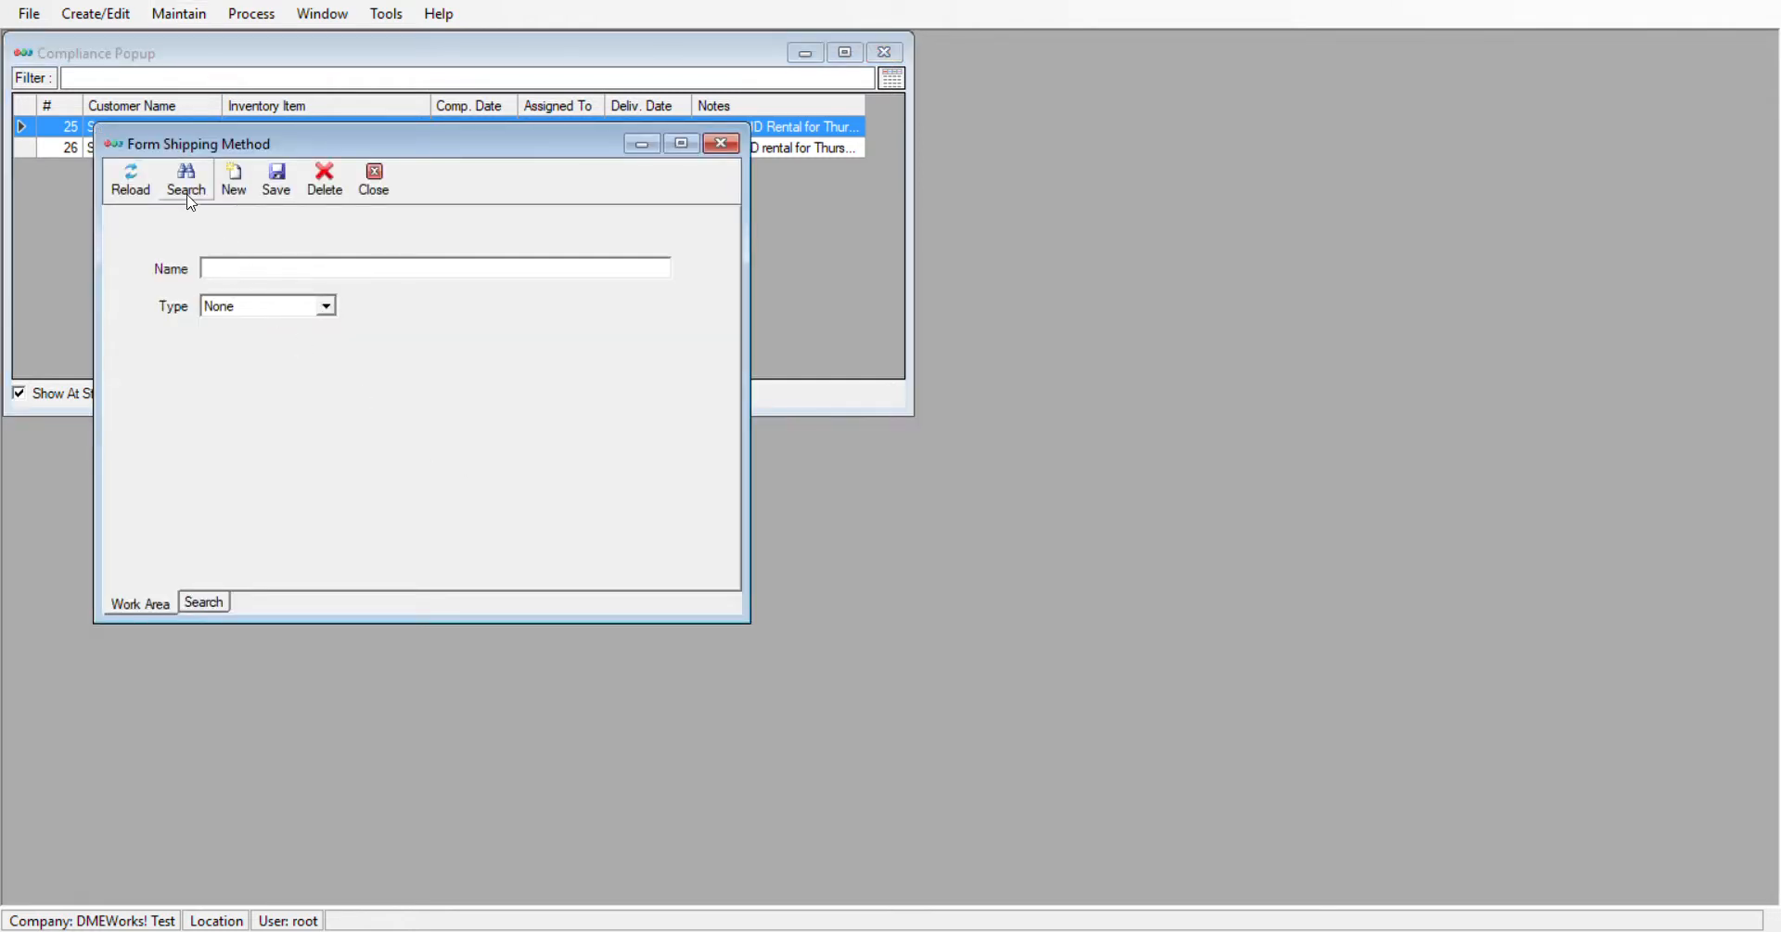
click(221, 270)
text(Drop Ship)
click(722, 147)
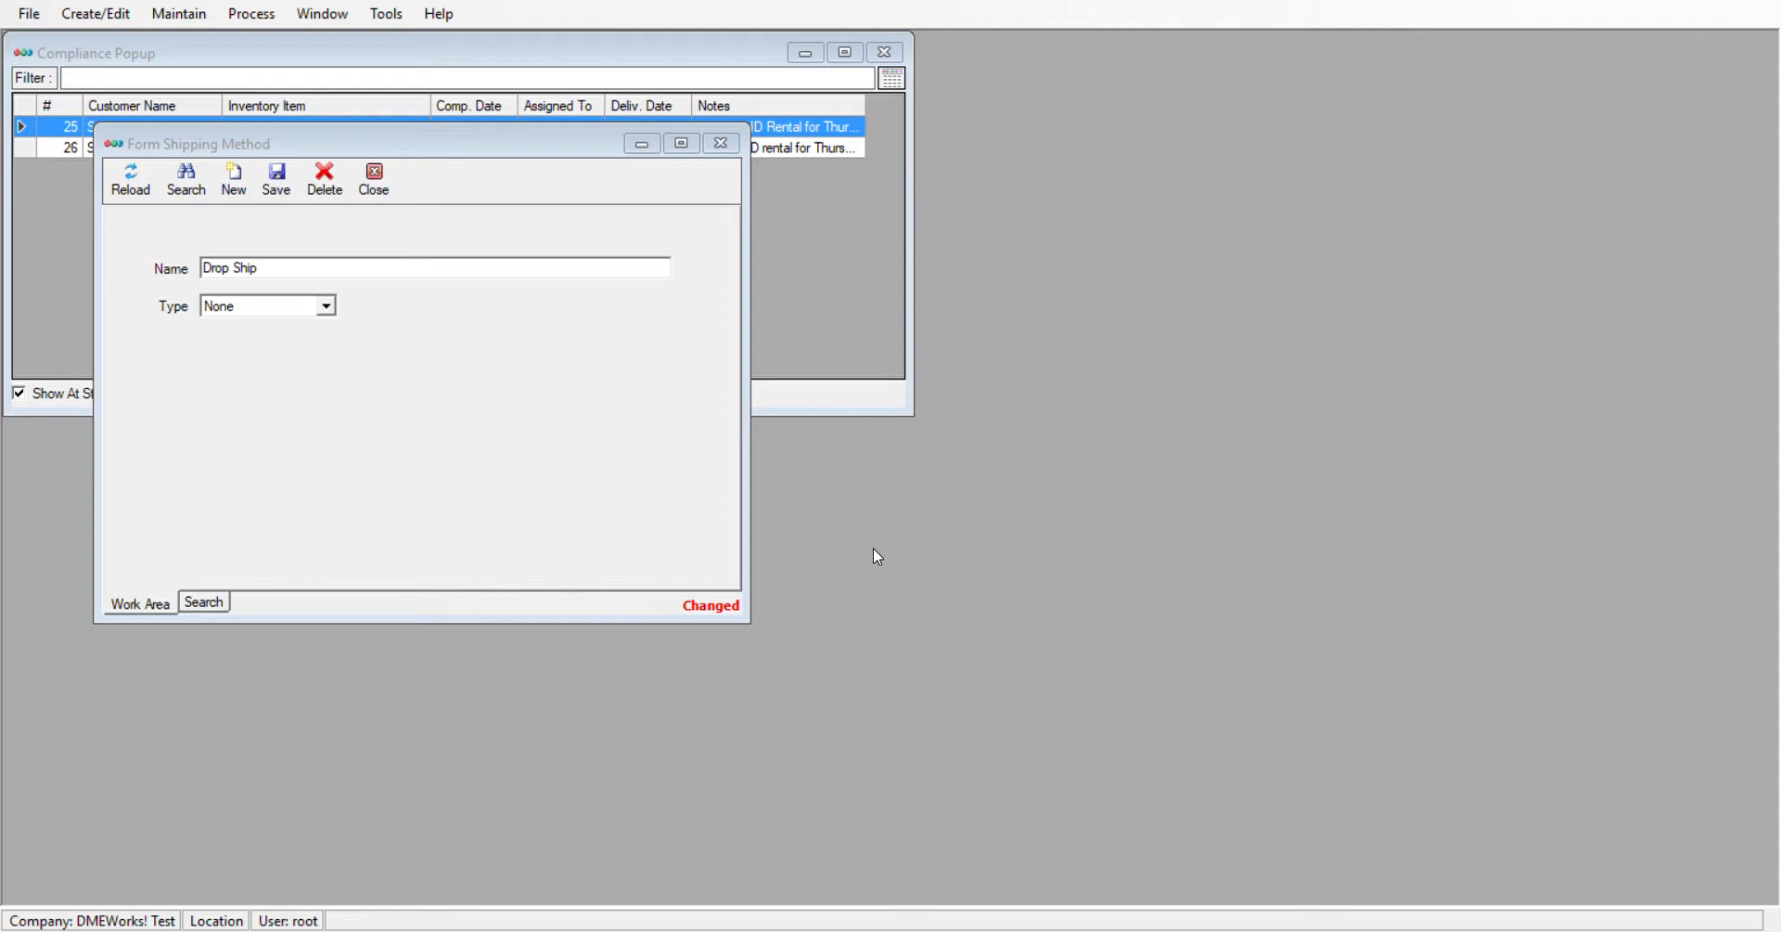
click(987, 548)
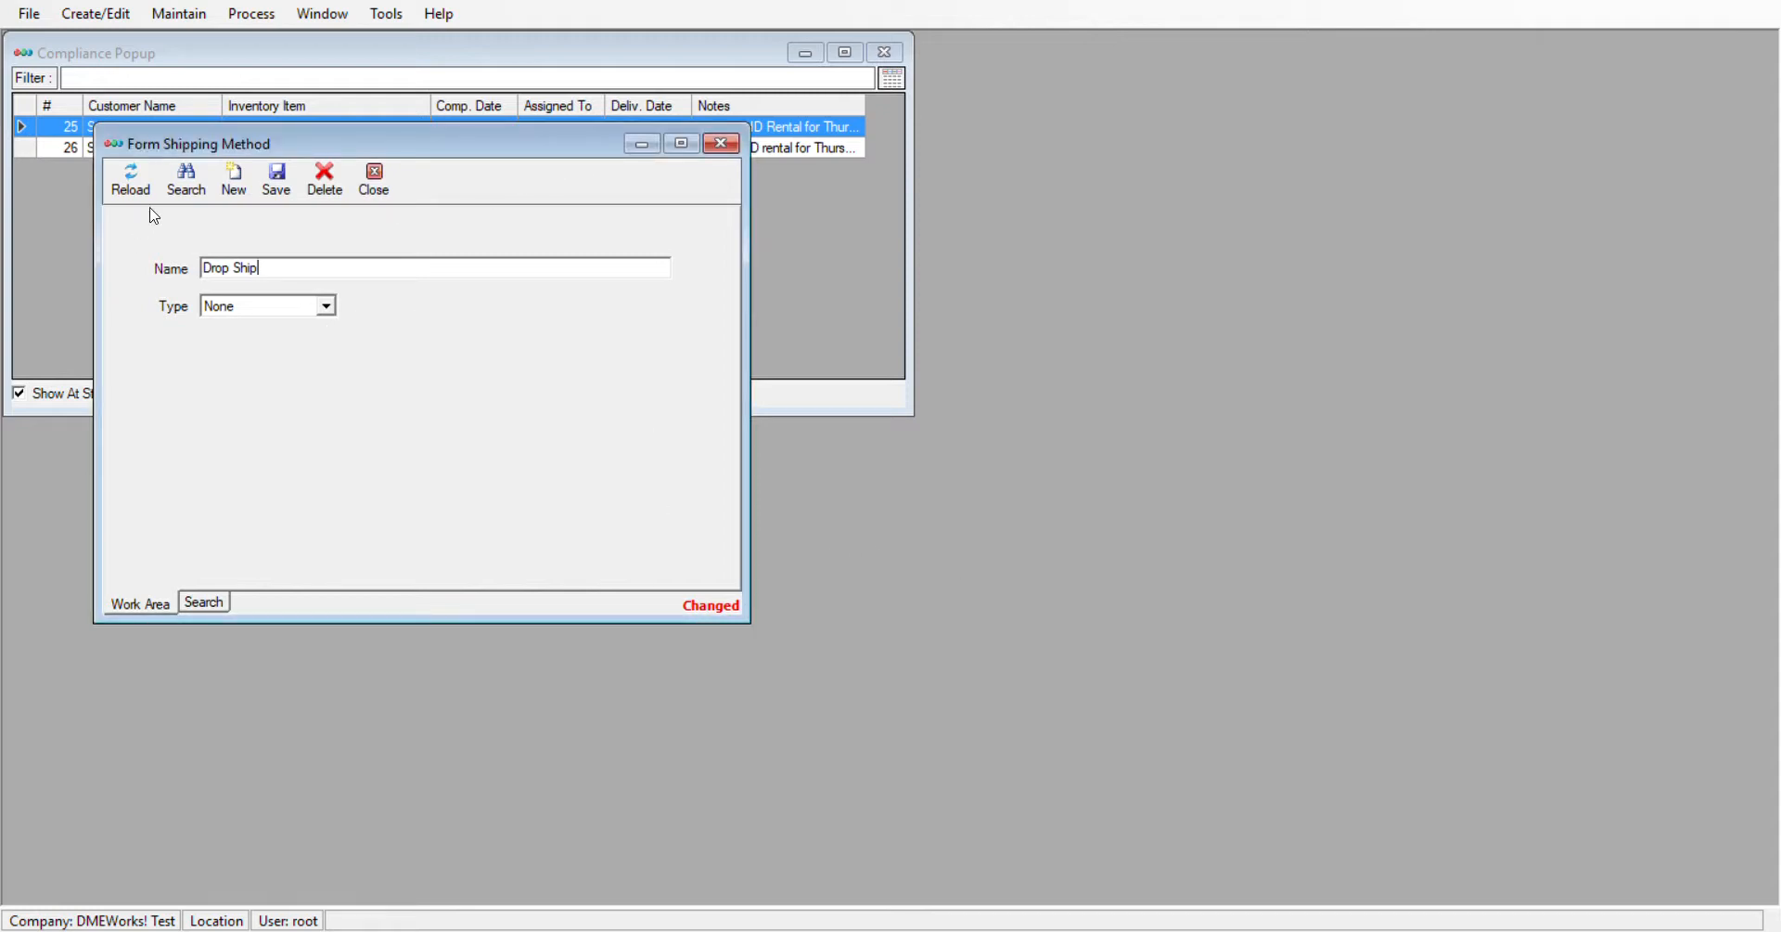
click(721, 143)
click(914, 551)
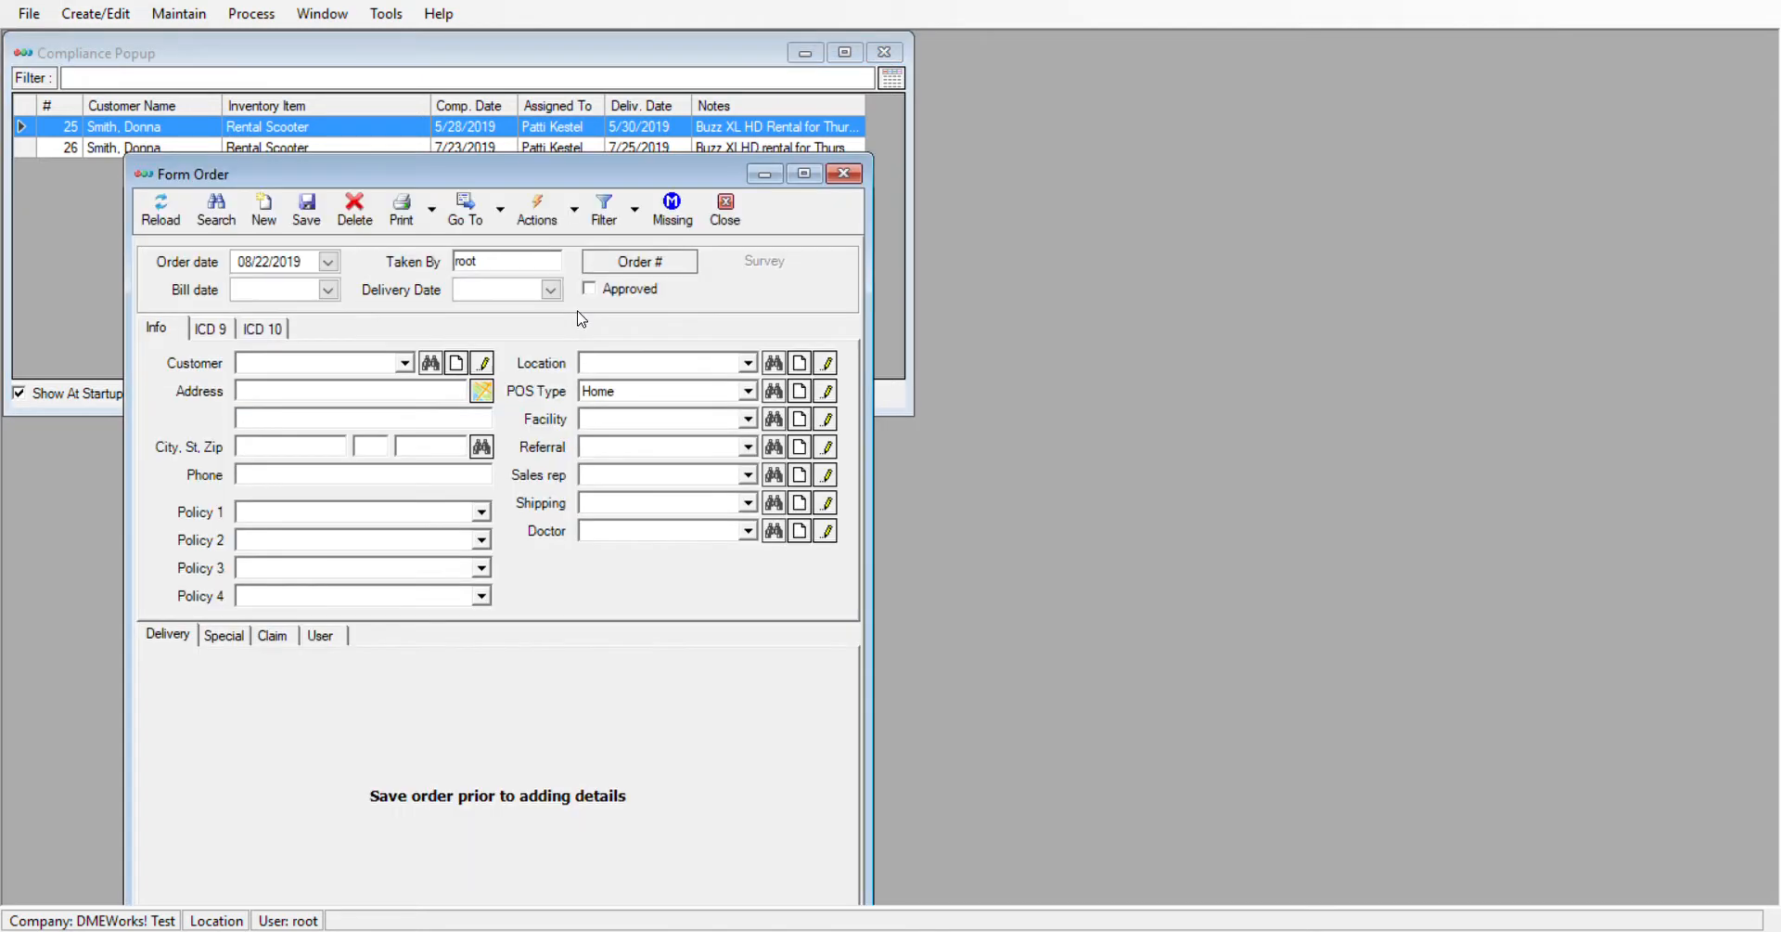
Create and save an order for the customer with delivery date 08/22/2019 and Drop Ship as the shipping method
click(552, 290)
click(484, 423)
click(409, 365)
click(396, 427)
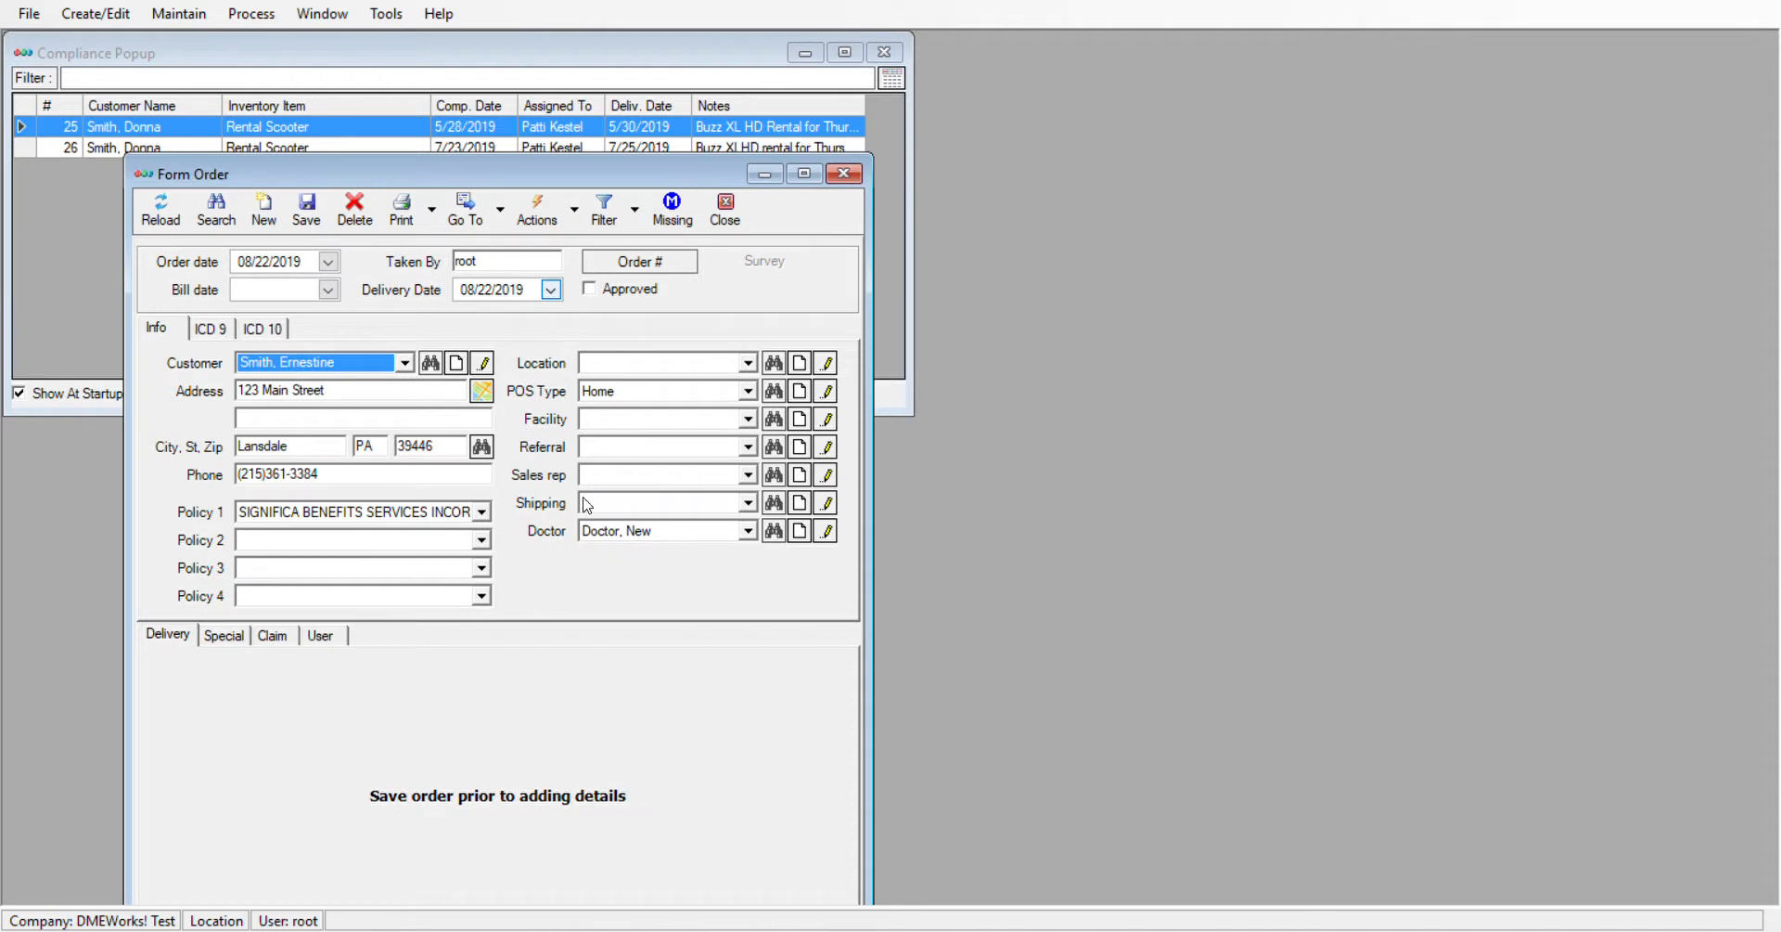
click(777, 503)
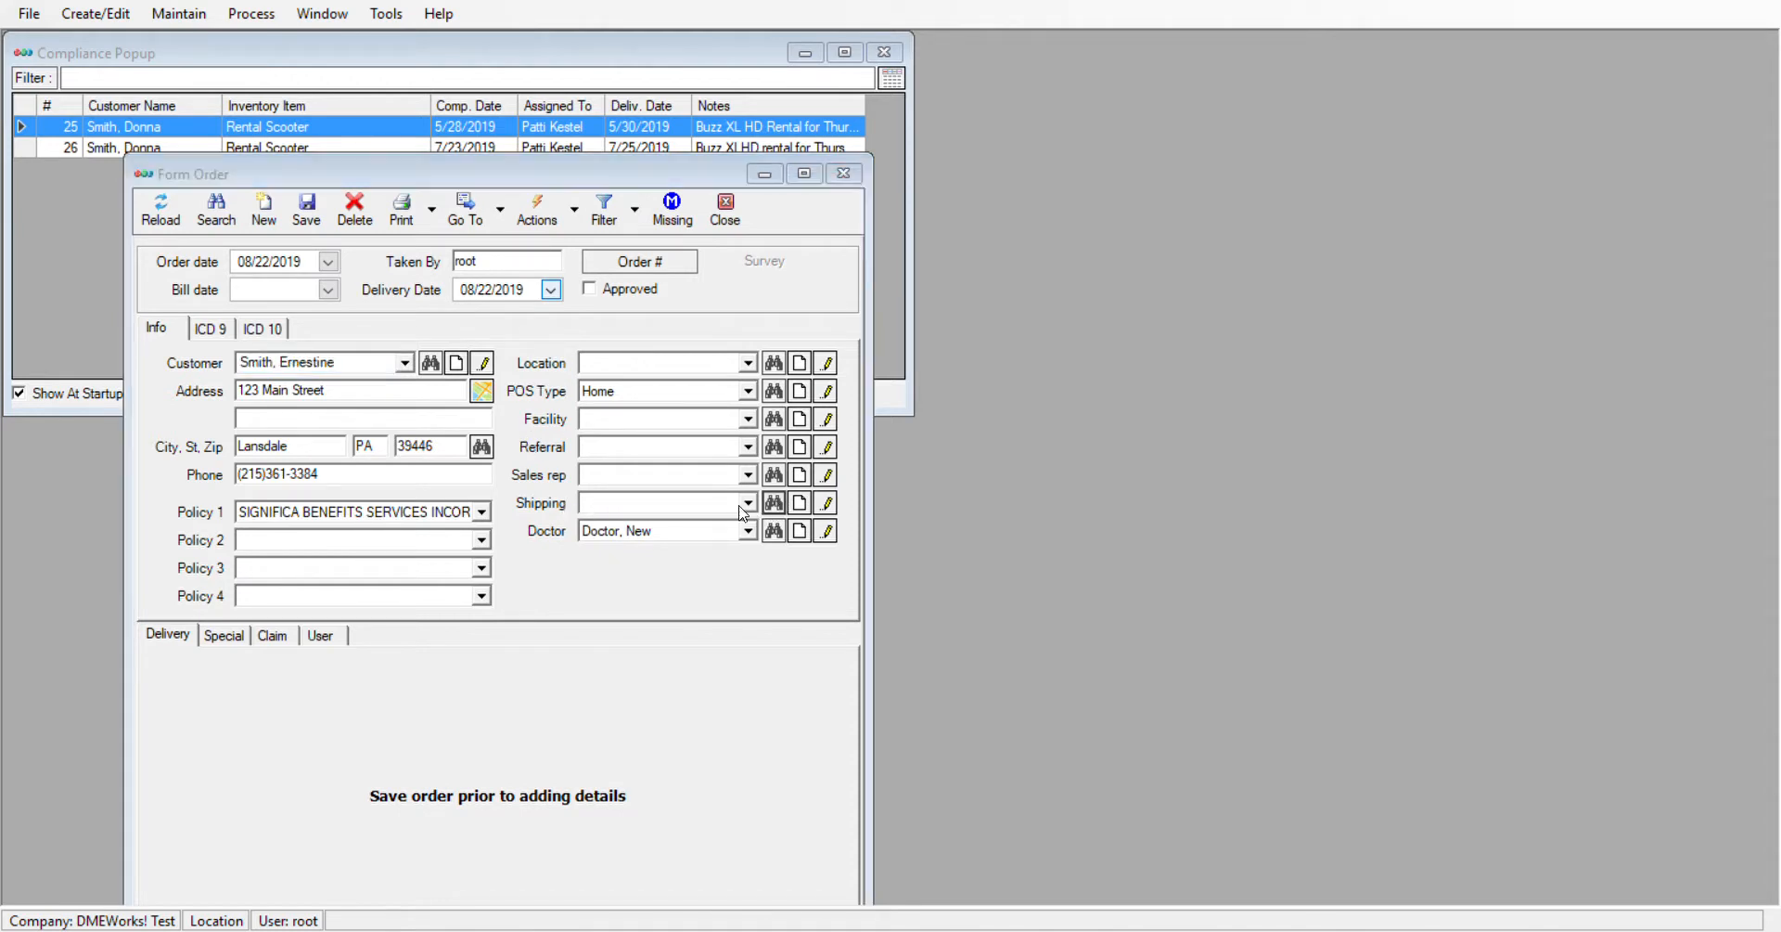
click(992, 600)
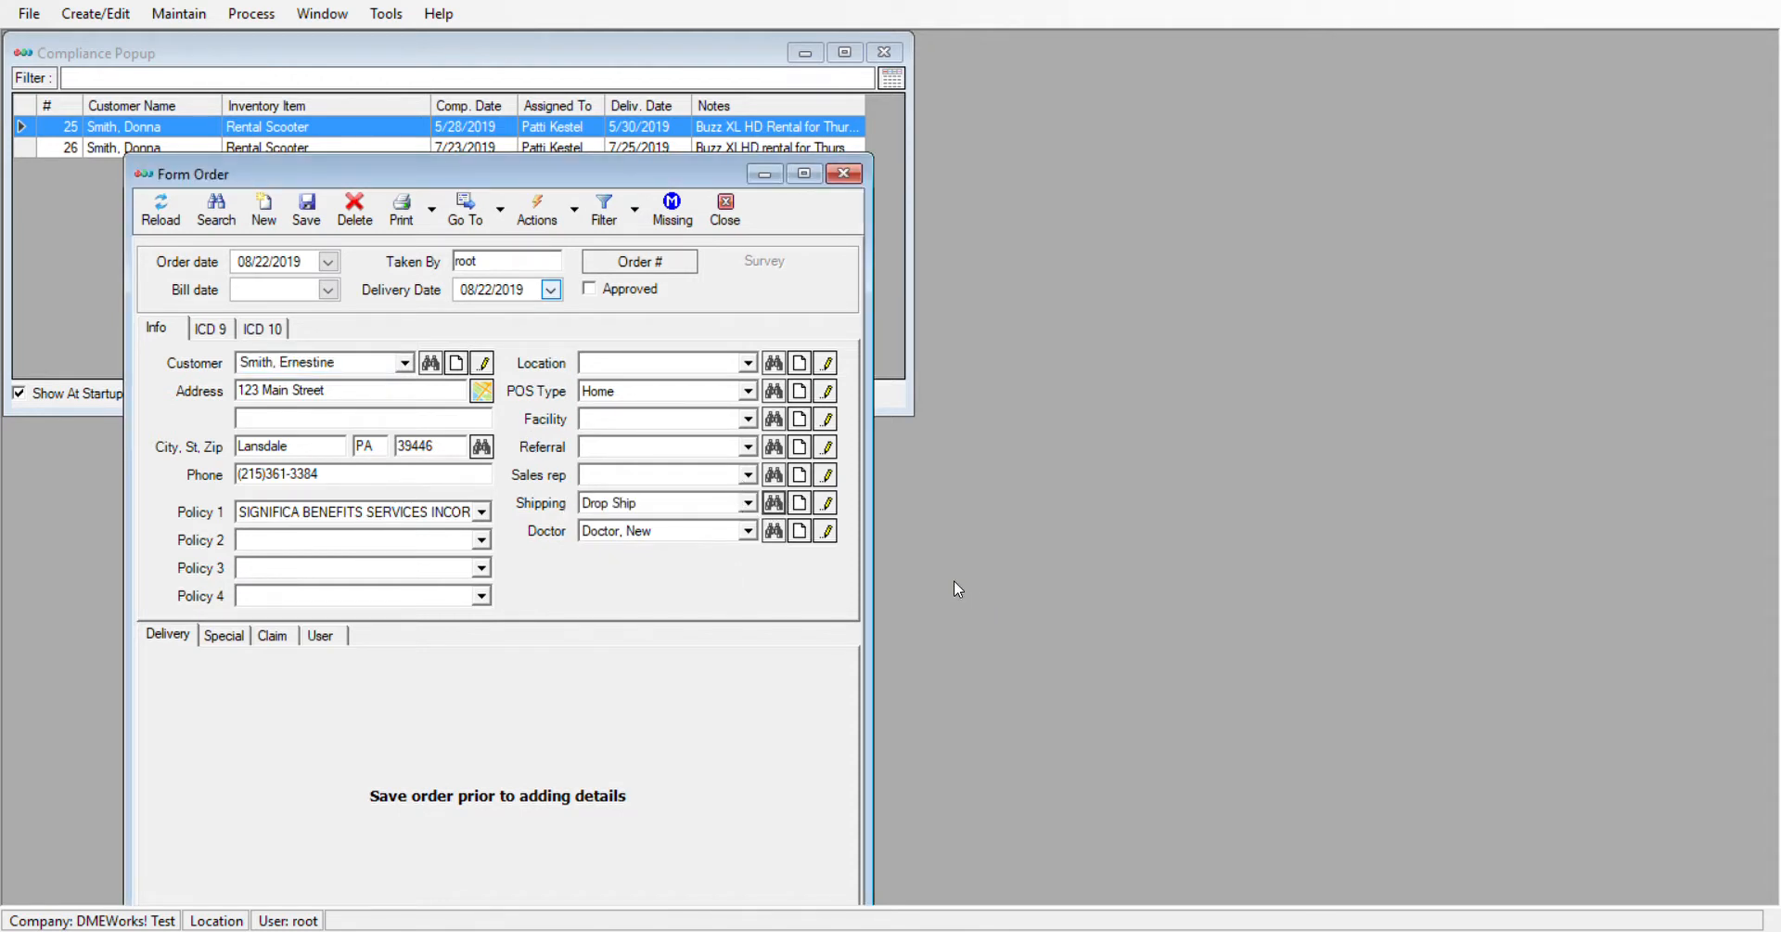
click(307, 210)
Add the 1 Key/ Charger inventory item to the order with the Rental - Private price code, accepting the default details
click(488, 679)
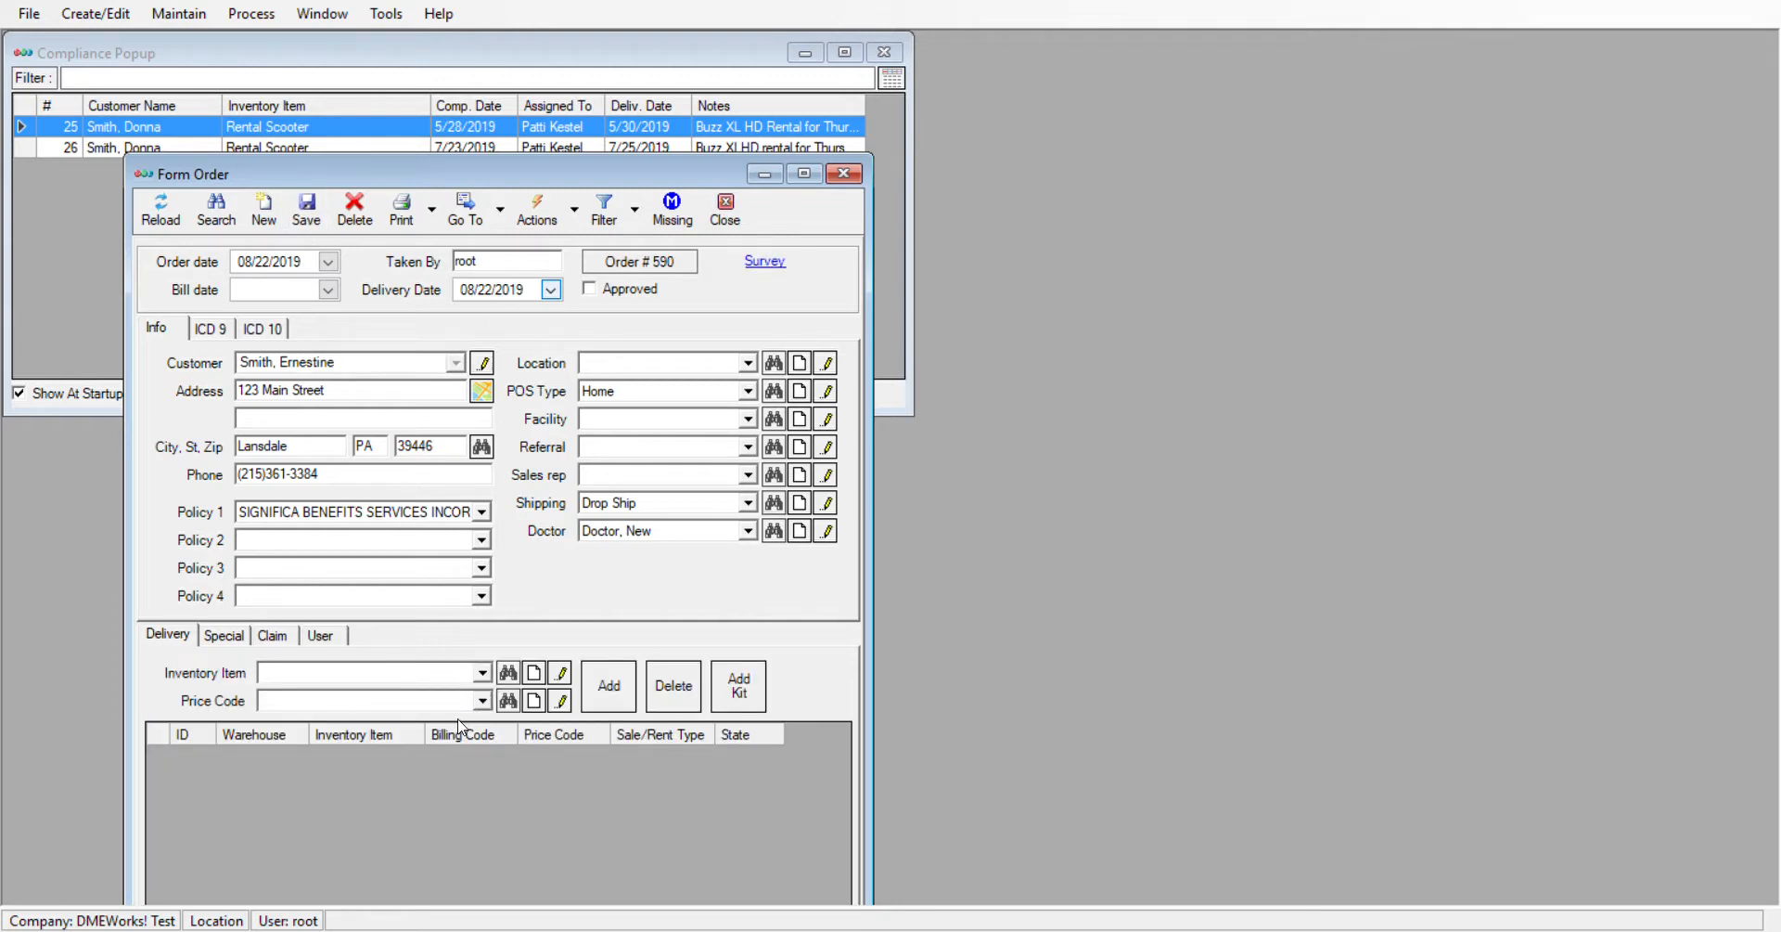
click(459, 720)
click(477, 696)
click(479, 740)
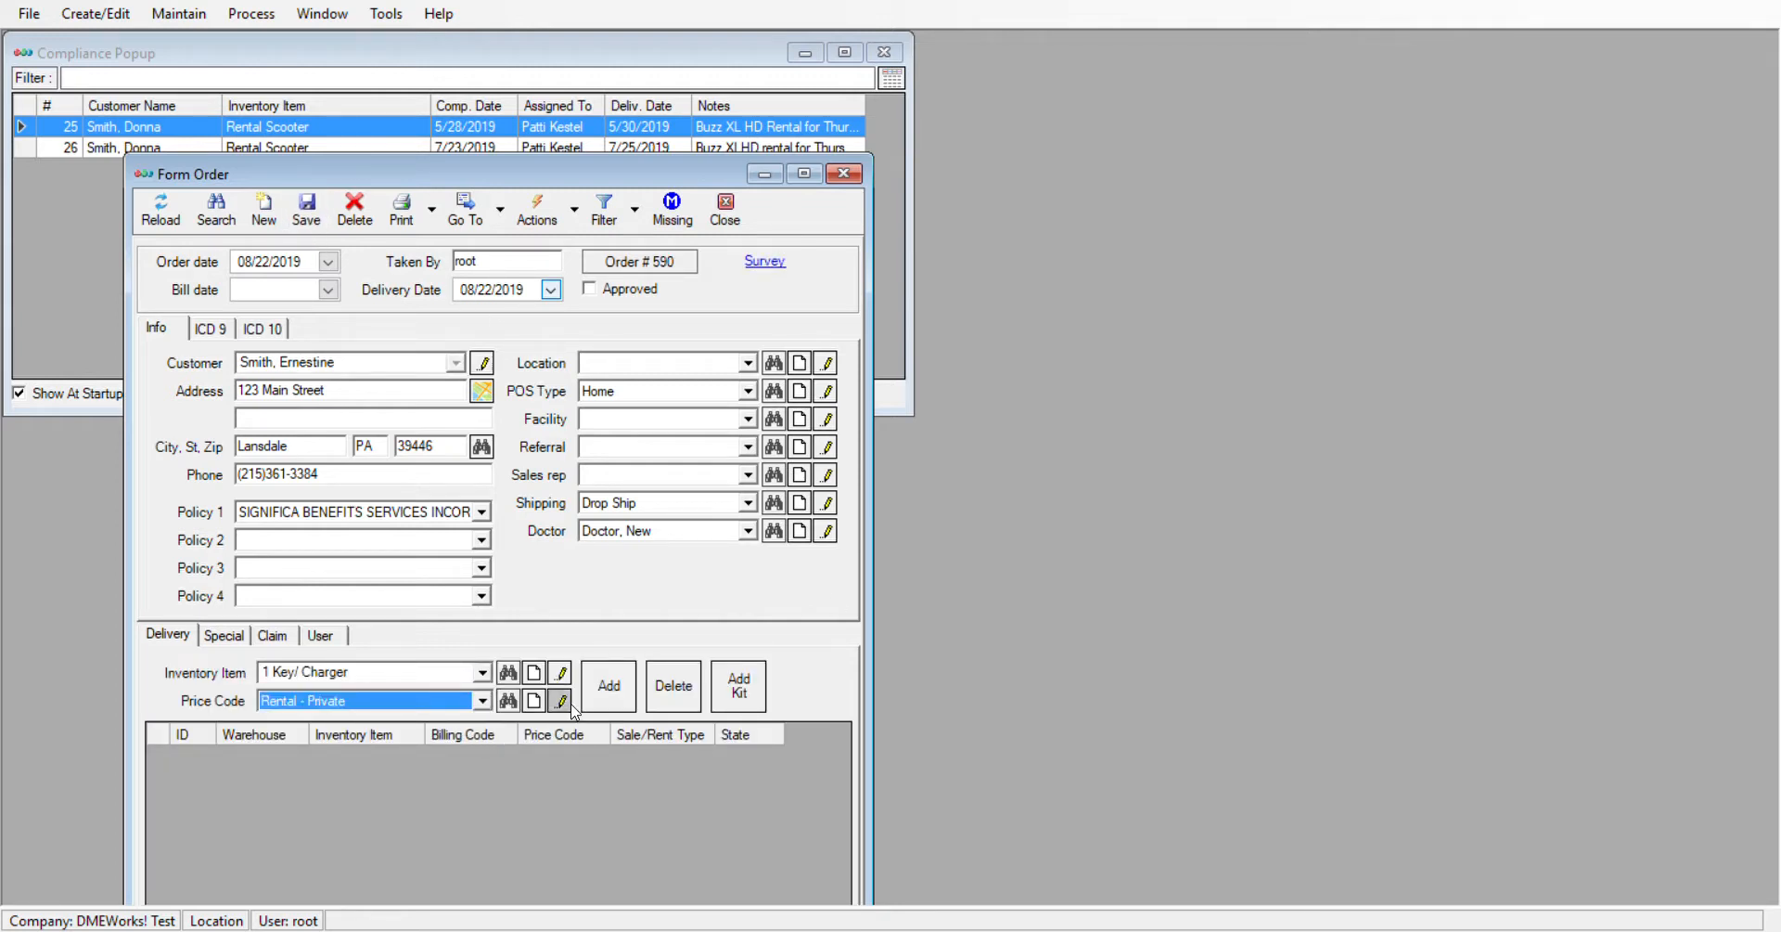
click(609, 686)
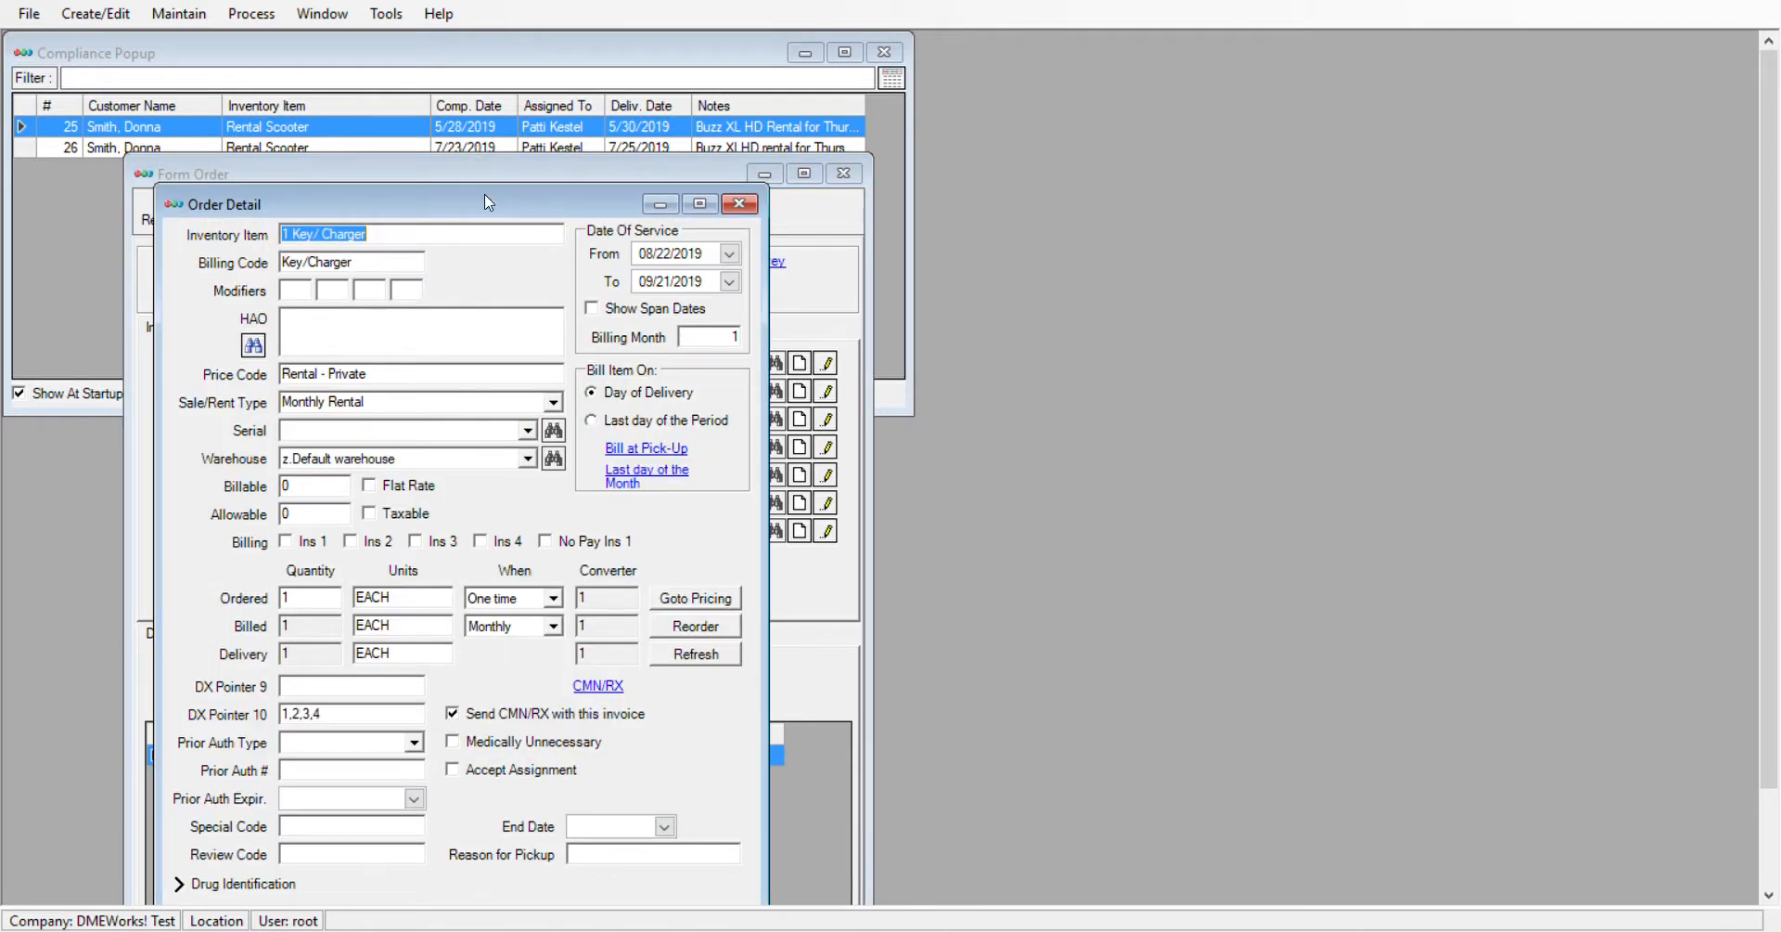
click(623, 802)
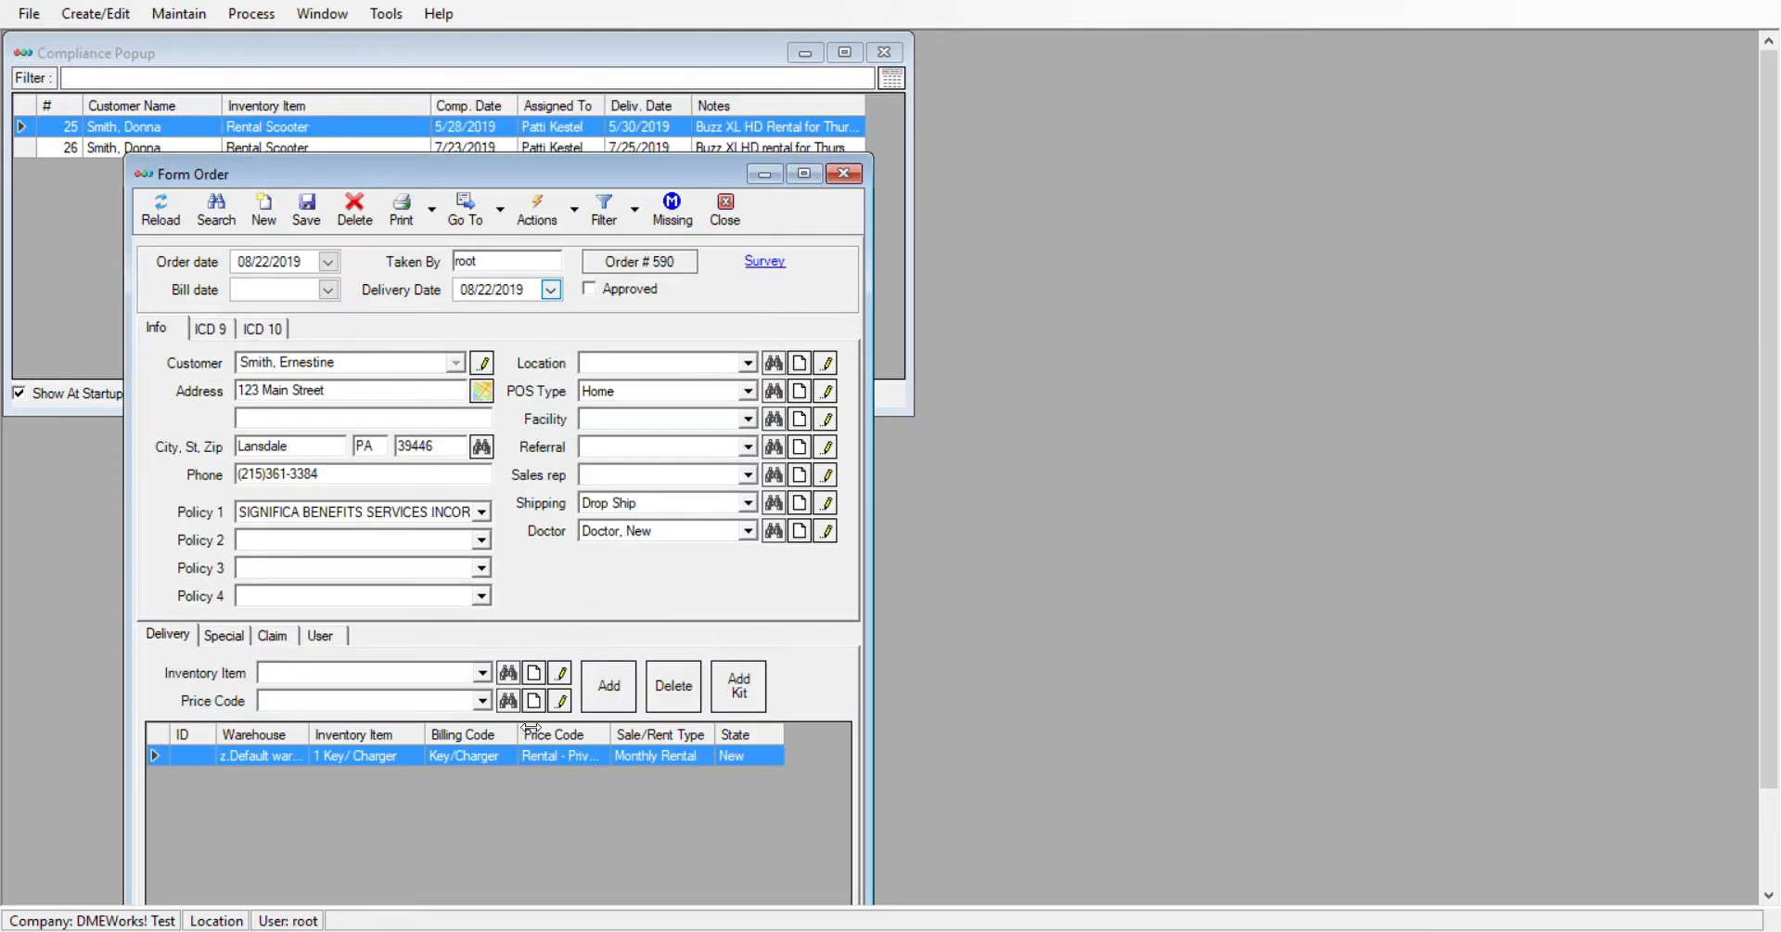
Add the 12vt/18 amp item with the Retail price code to the order, then save and close the order
click(483, 672)
click(469, 781)
click(483, 701)
click(479, 742)
click(601, 692)
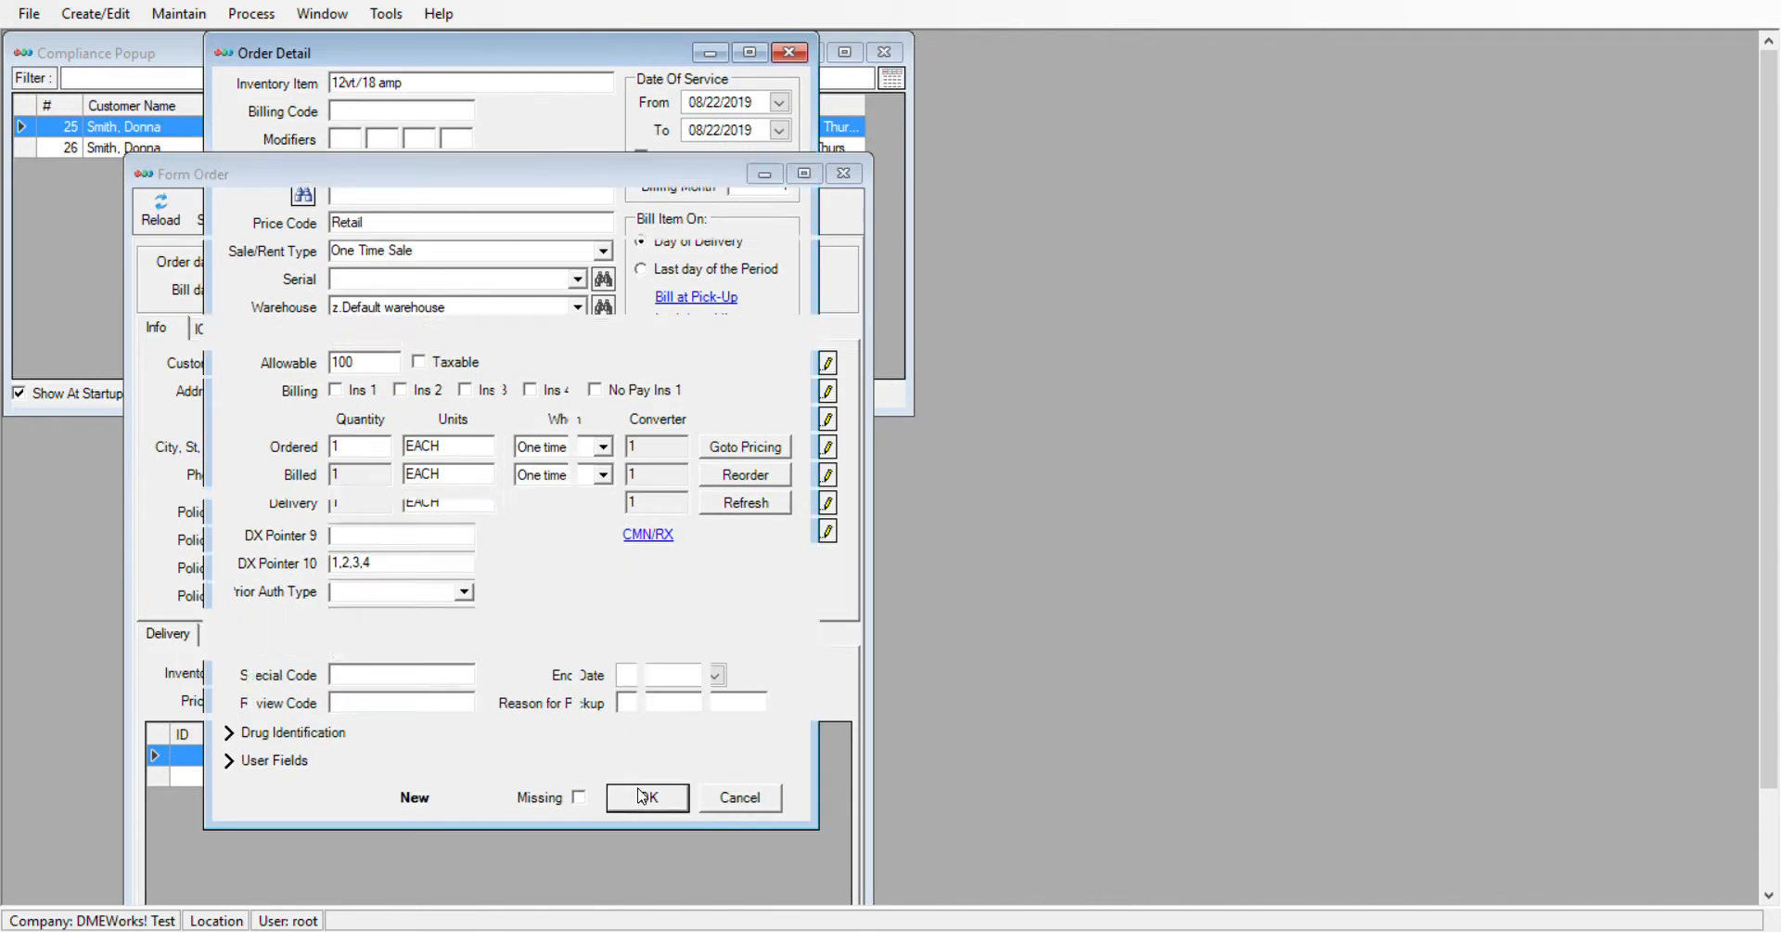
click(643, 797)
click(314, 210)
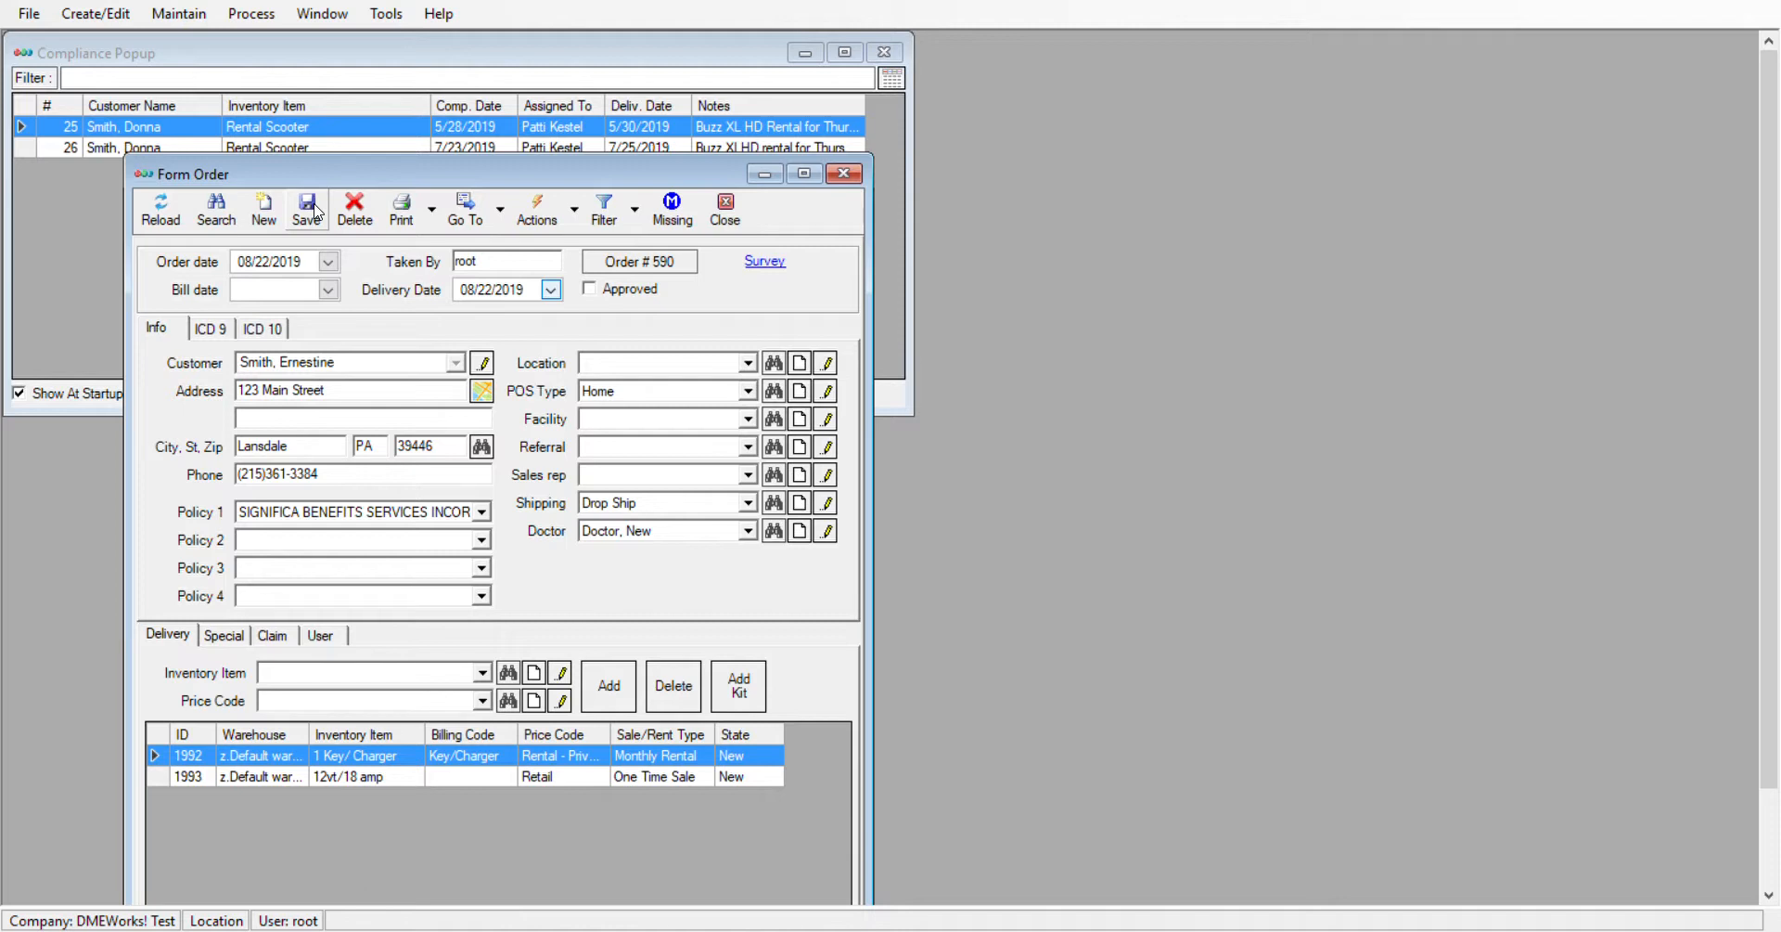
click(846, 176)
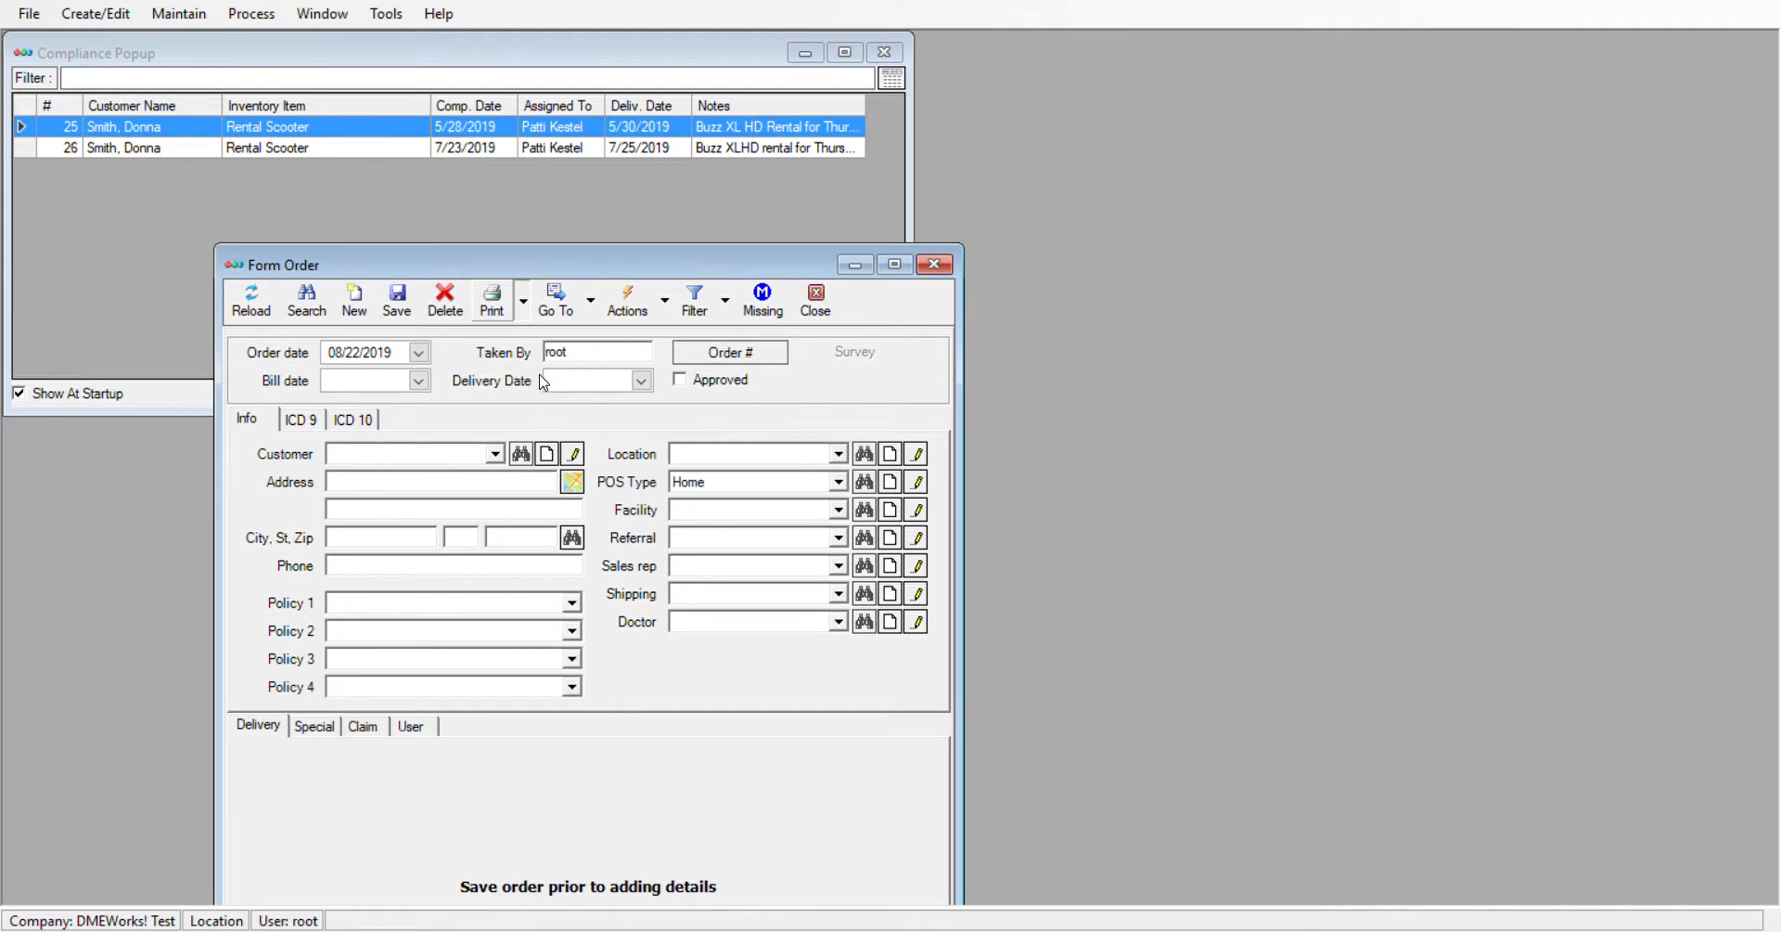
Generate the drop-ship order report, widen its viewer to examine the customer address columns, open the report export, and close the viewer
click(553, 462)
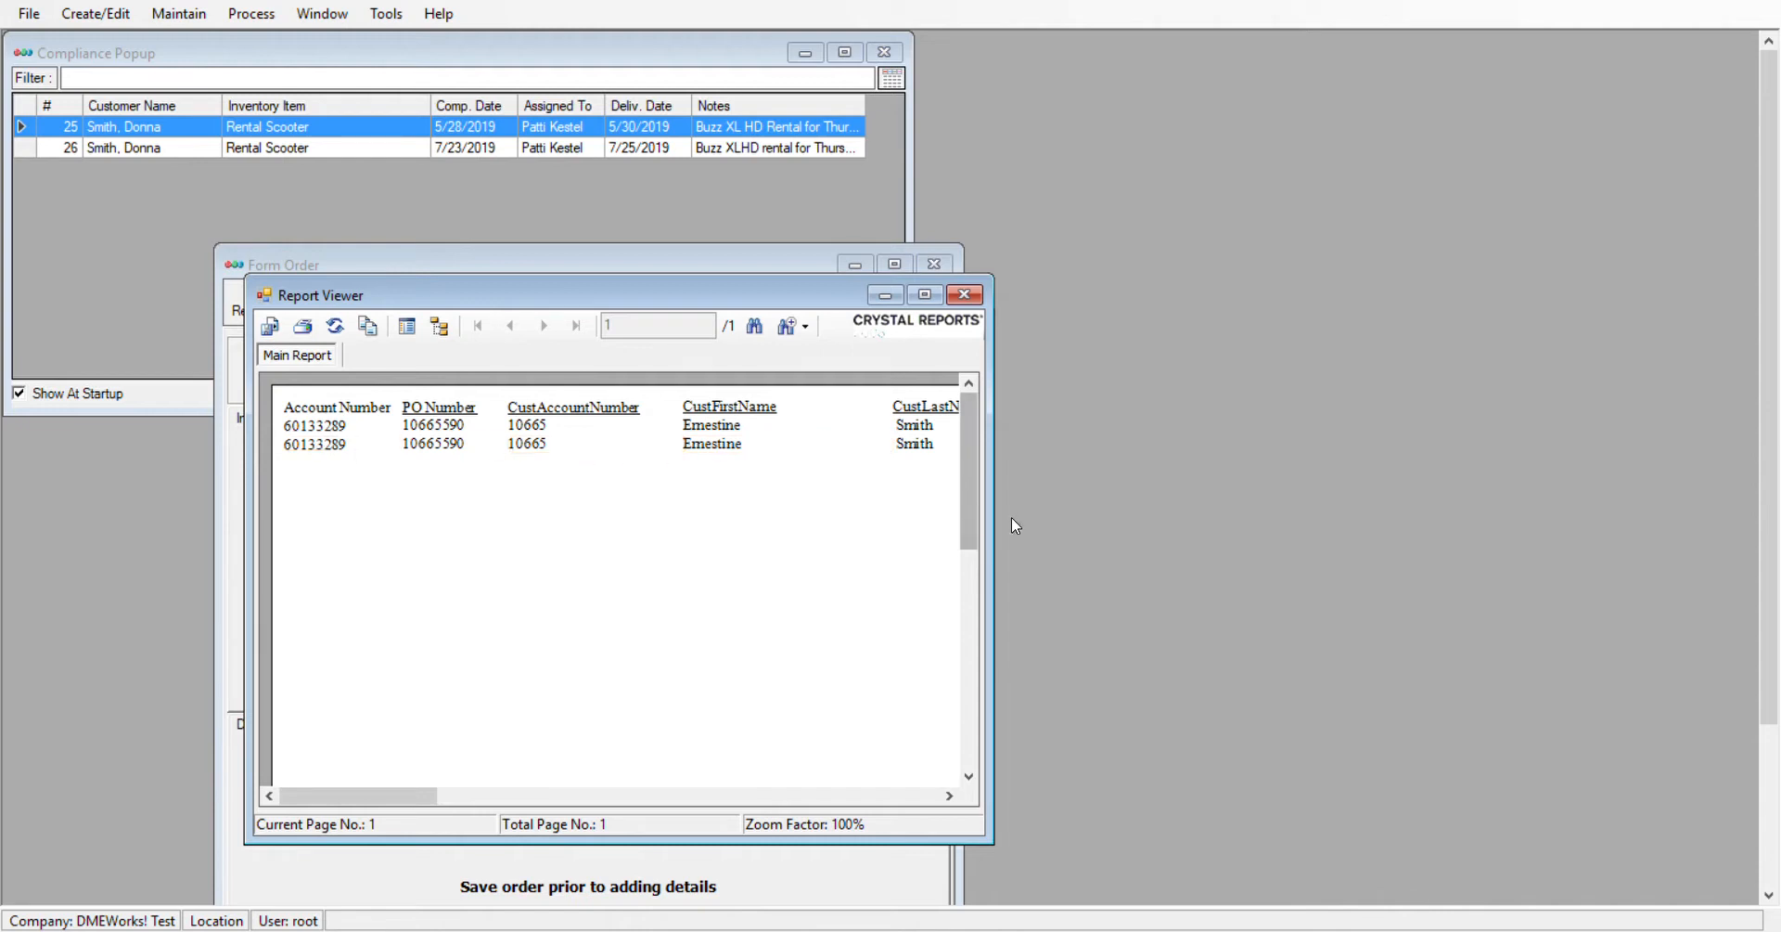
drag(996, 531, 1761, 511)
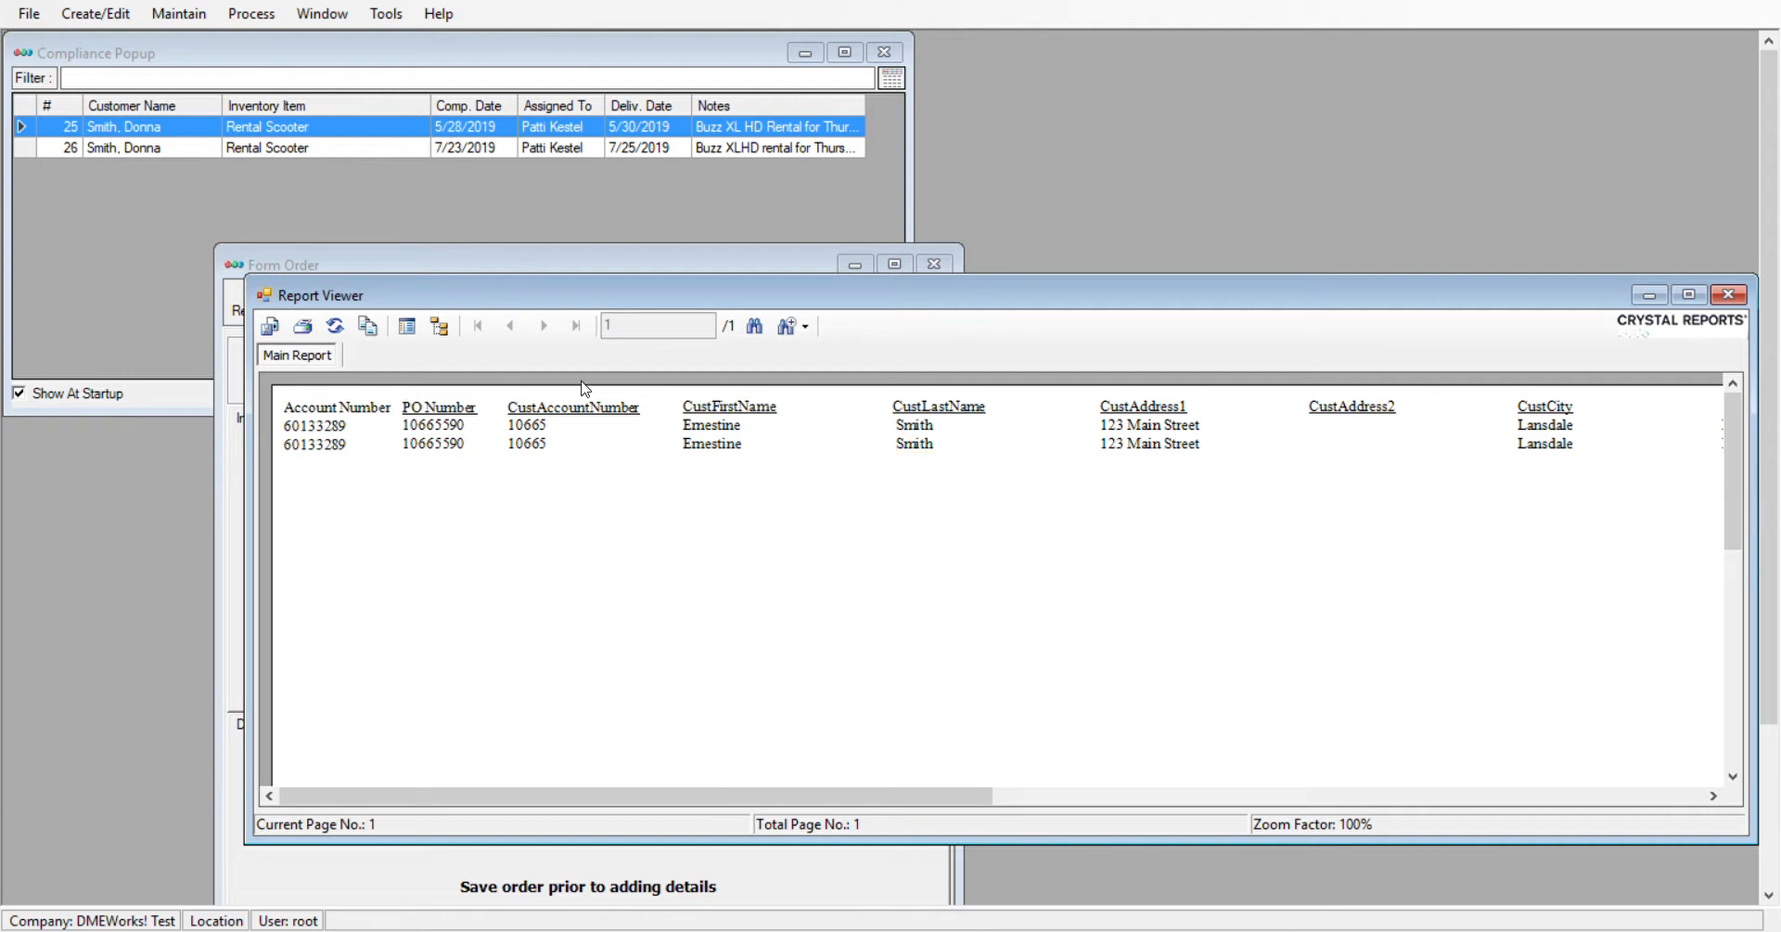
click(267, 330)
click(965, 538)
click(1725, 294)
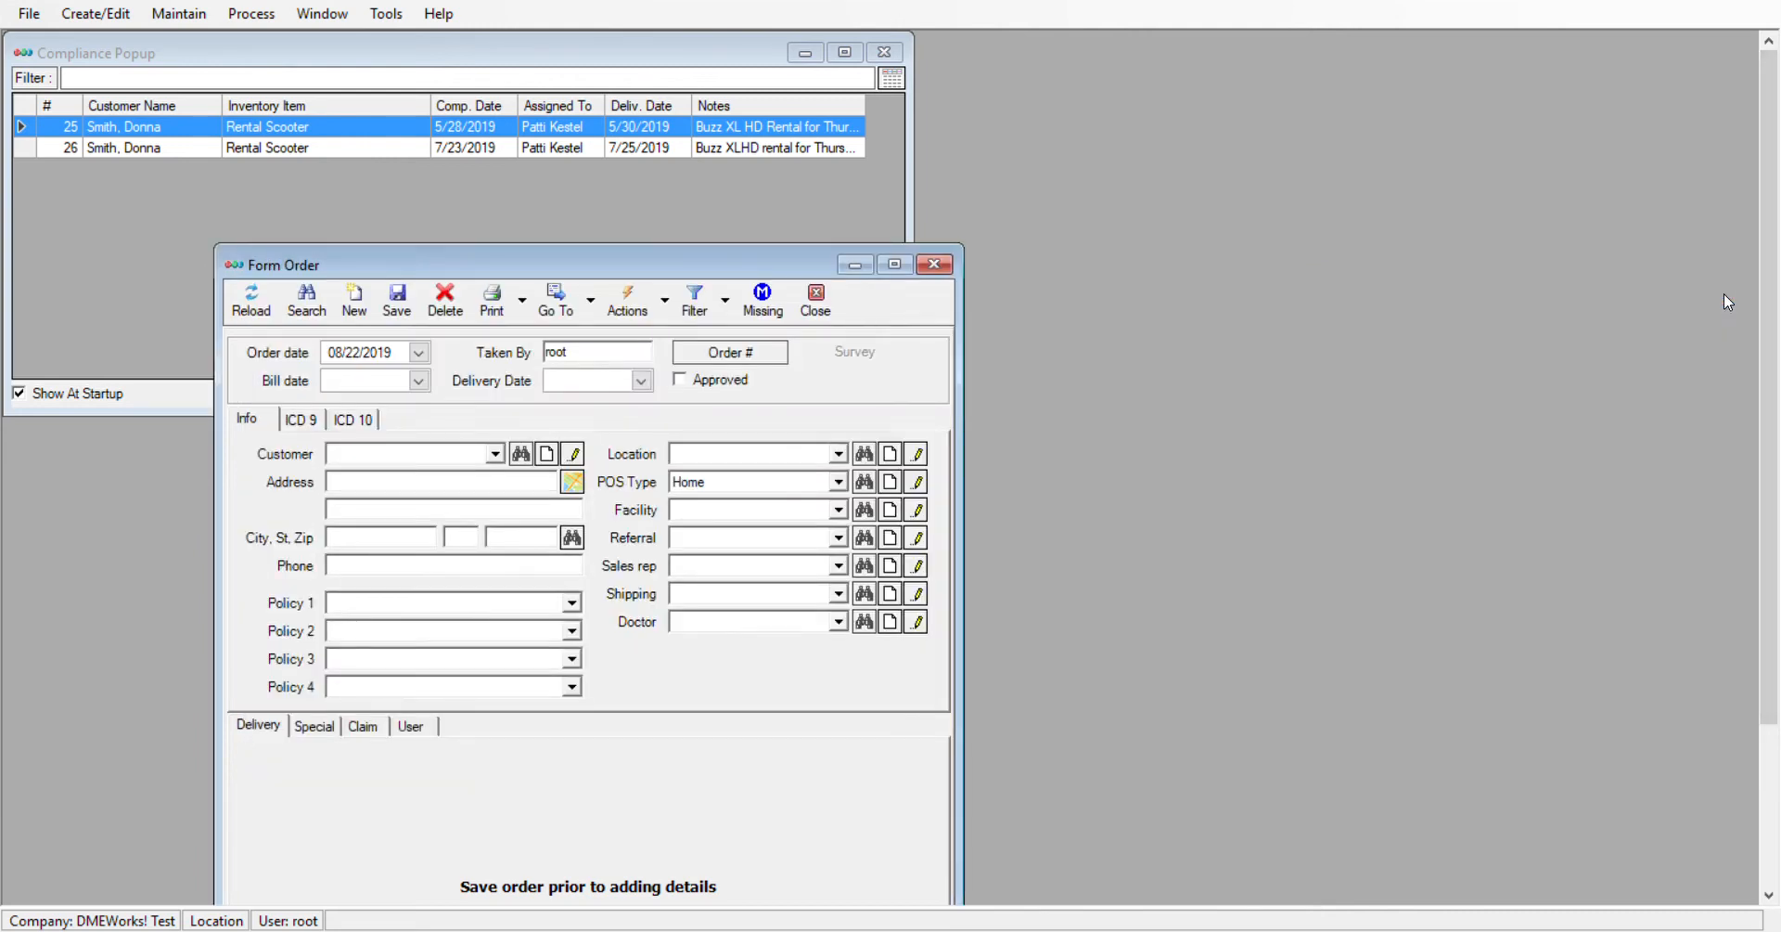